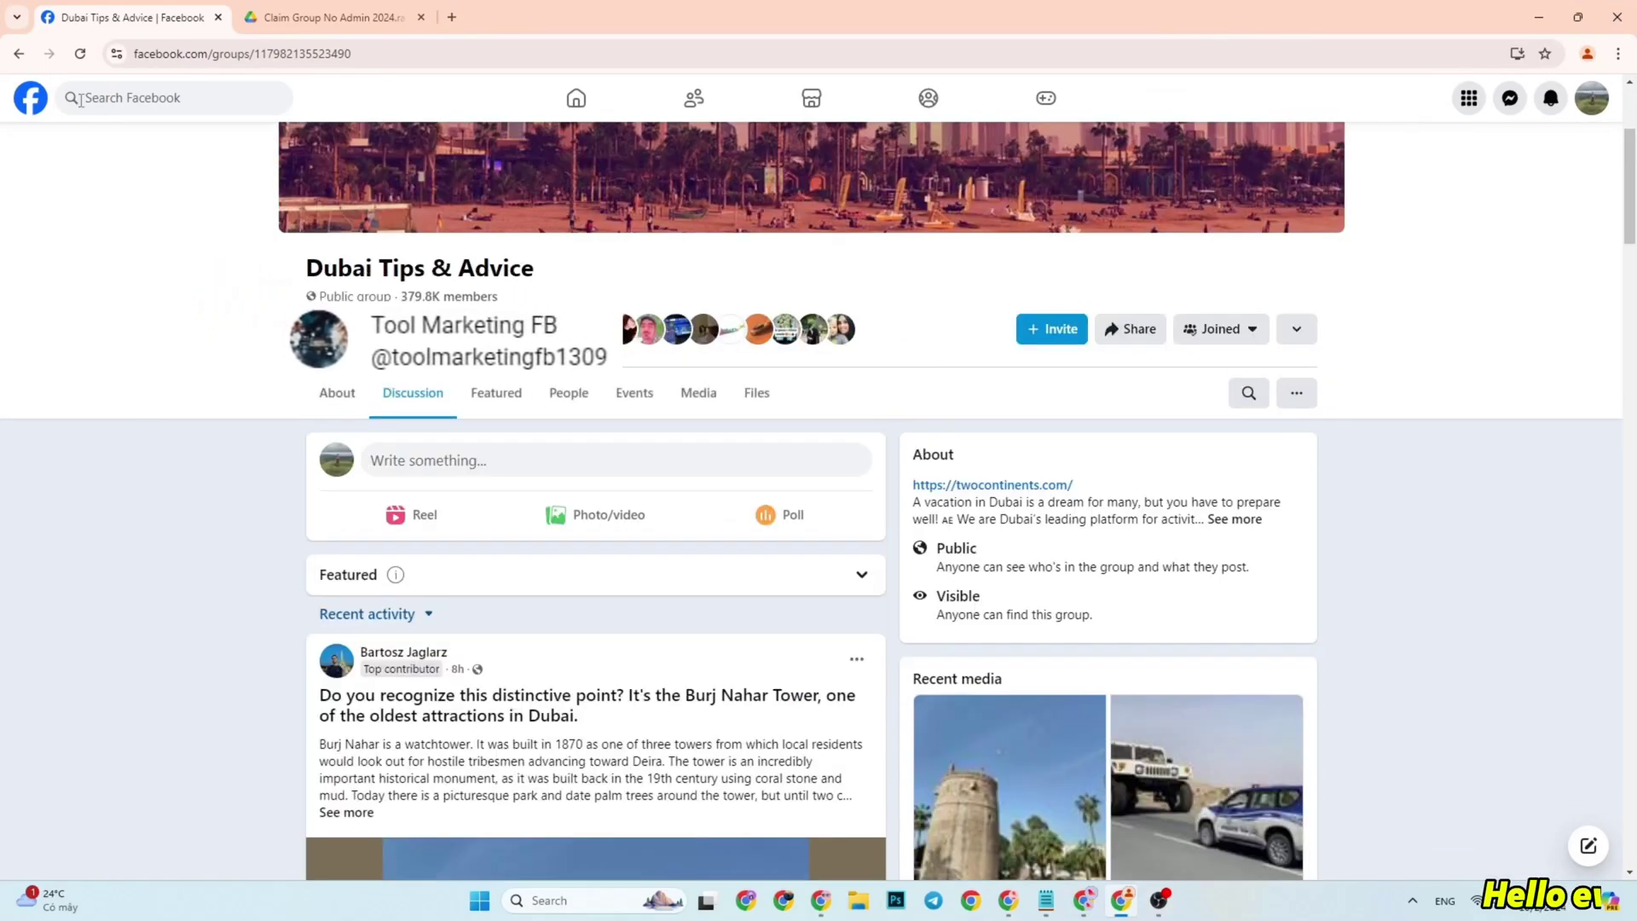
Step: Reload the Facebook group page and scroll through its content
left_click(80, 53)
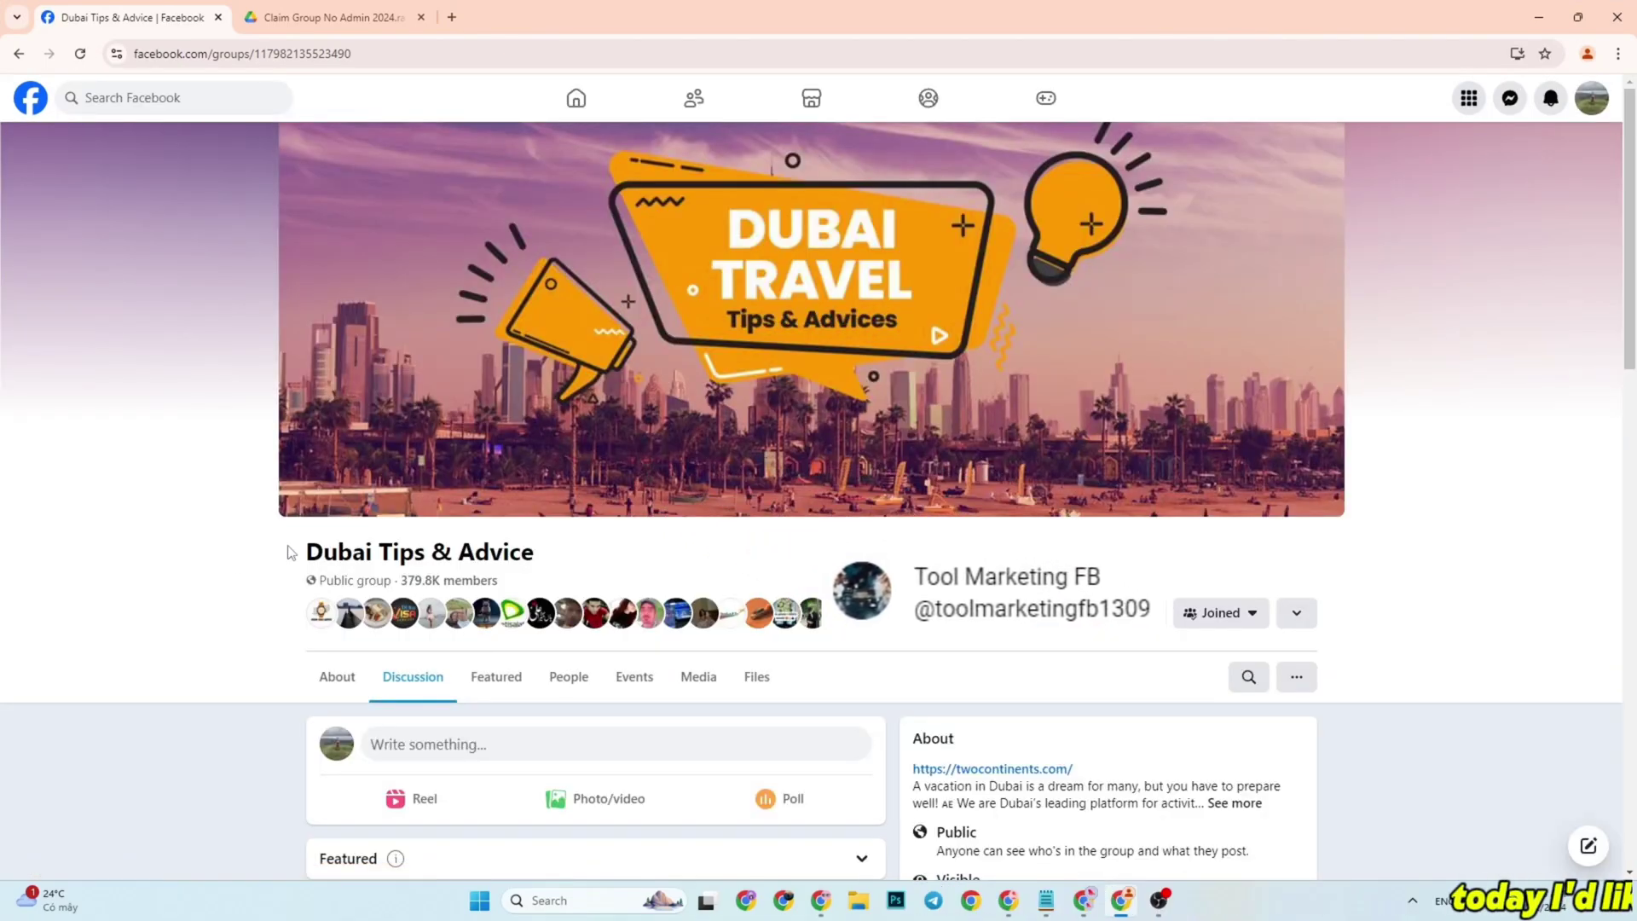
left_click_drag(288, 546, 219, 604)
left_click(158, 595)
scroll(158, 595, "down", 15)
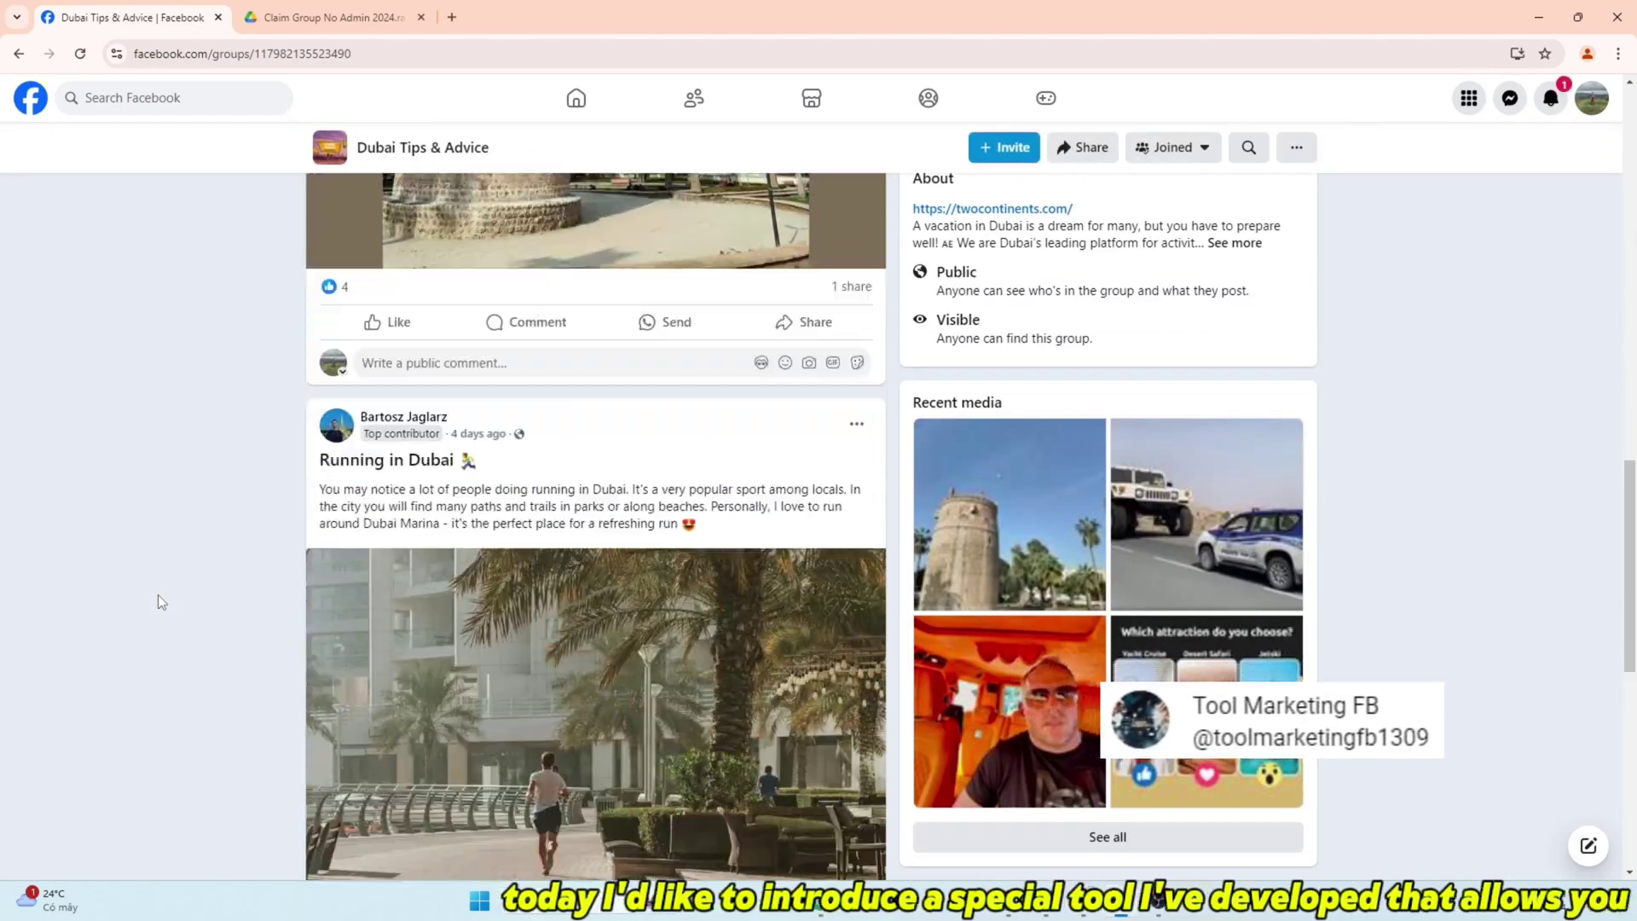
scroll(157, 595, "down", 15)
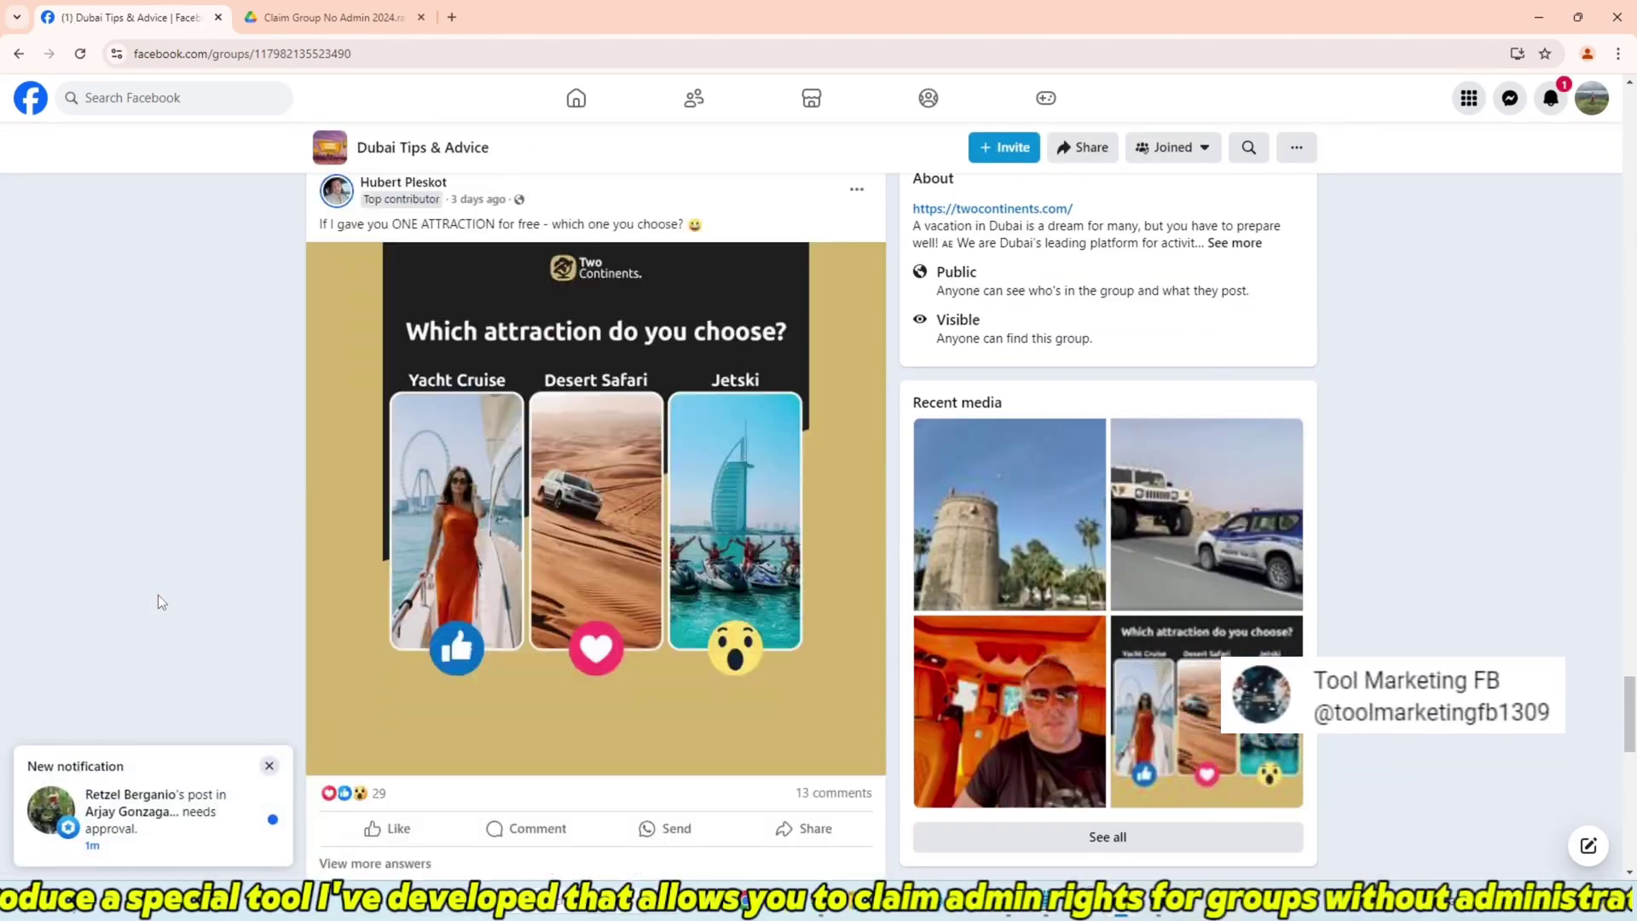
scroll(157, 595, "up", 20)
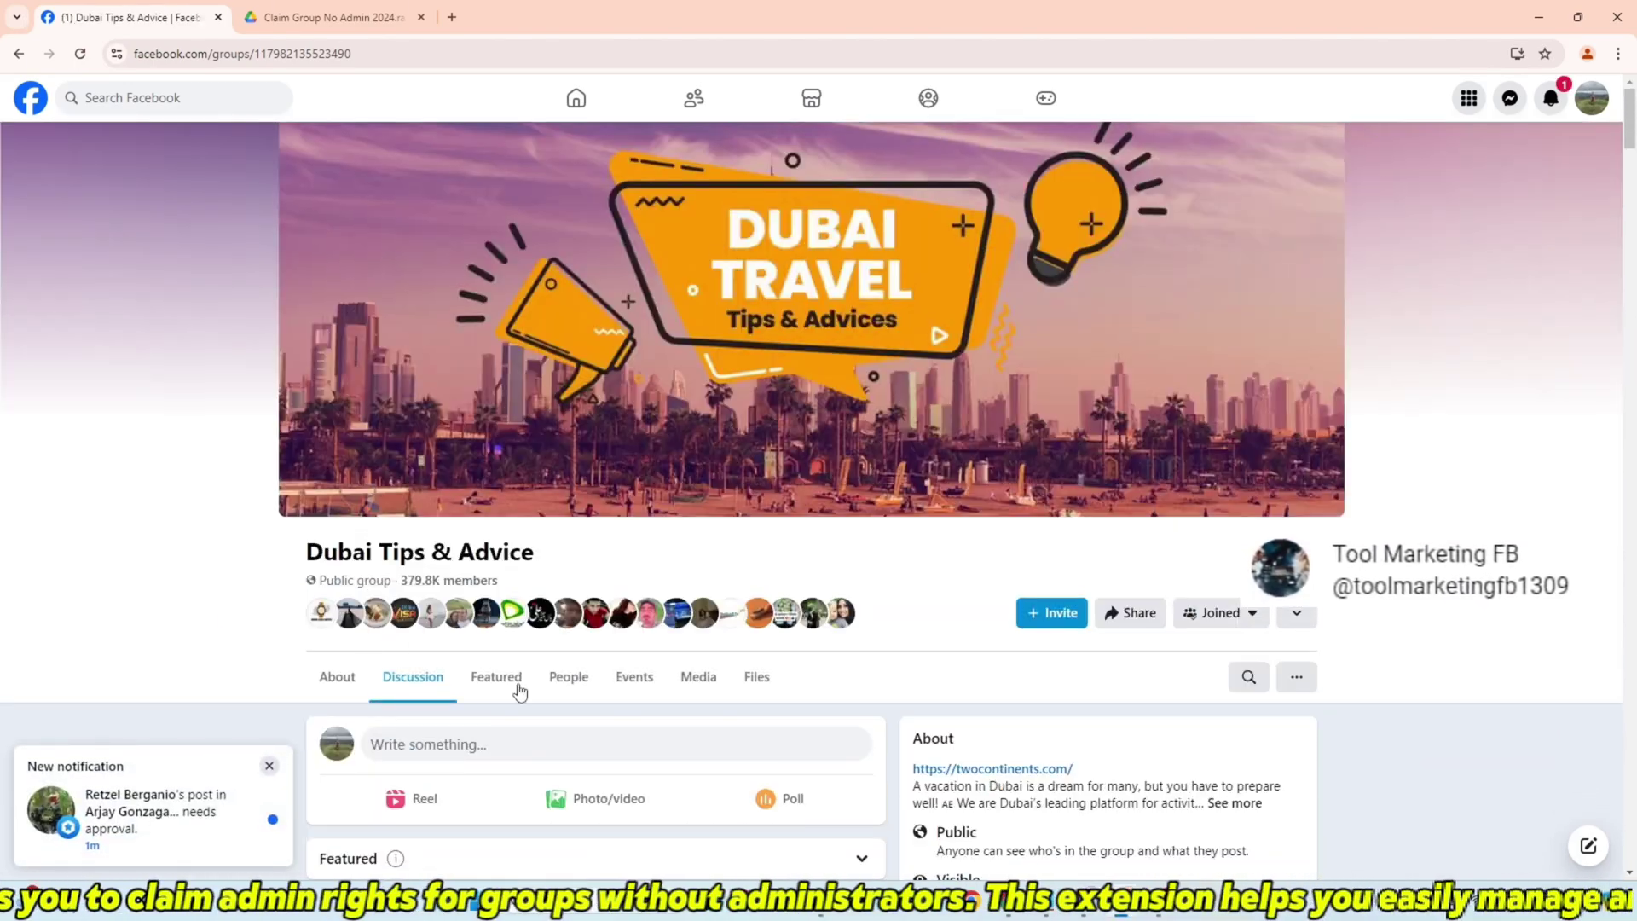
Step: Open the group's member list, then go to the group's 'admin' address
left_click(547, 678)
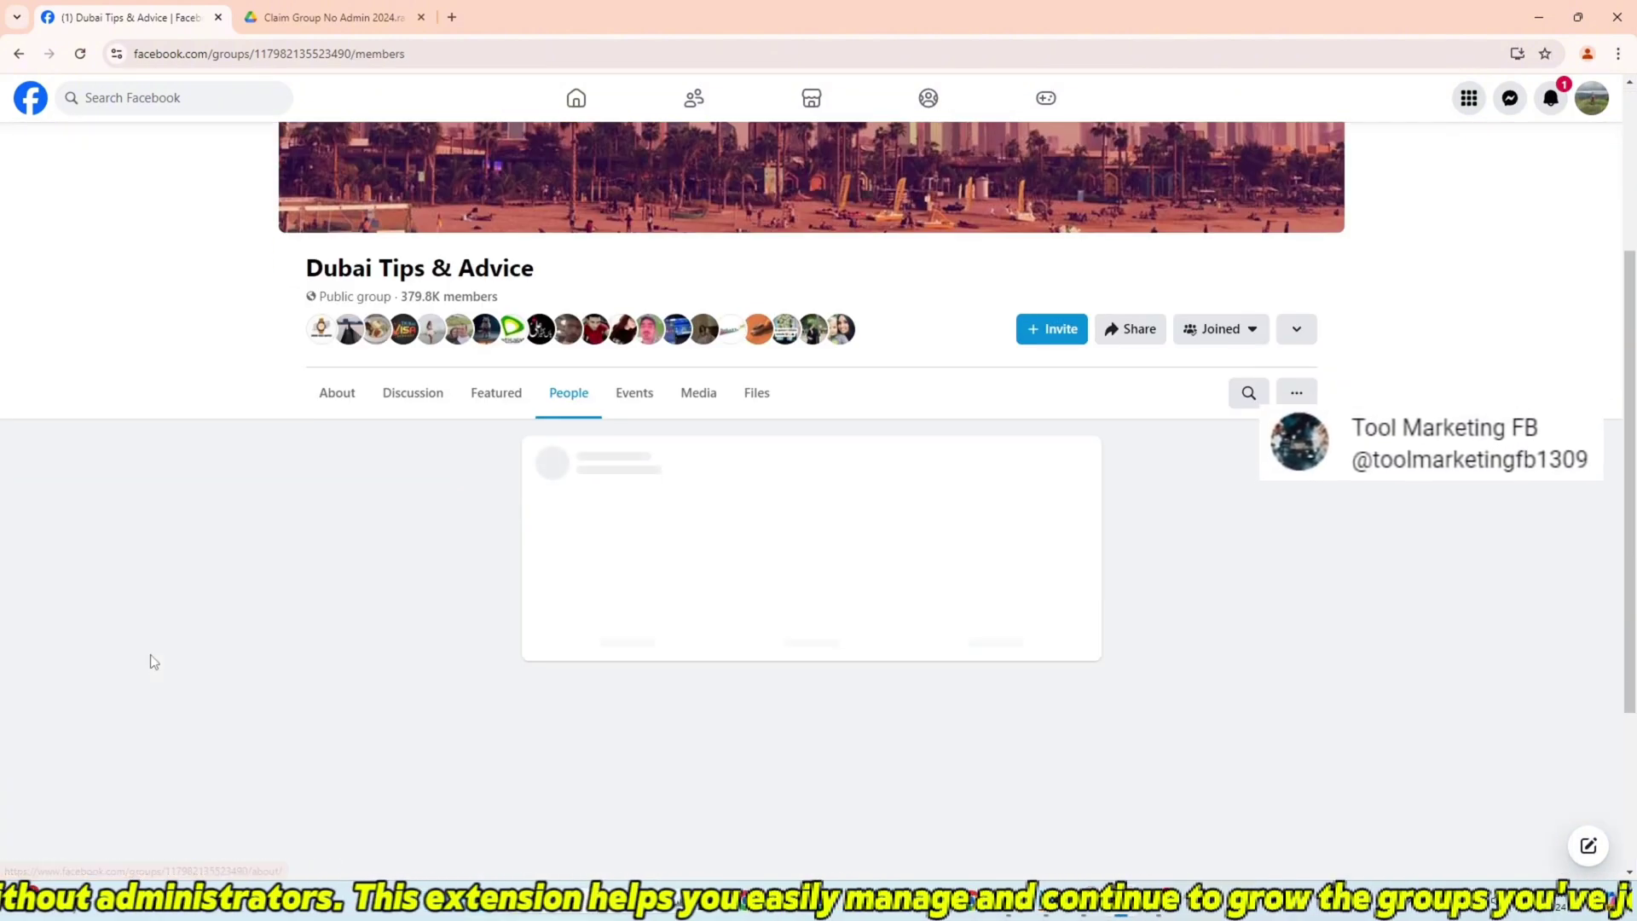
left_click(488, 54)
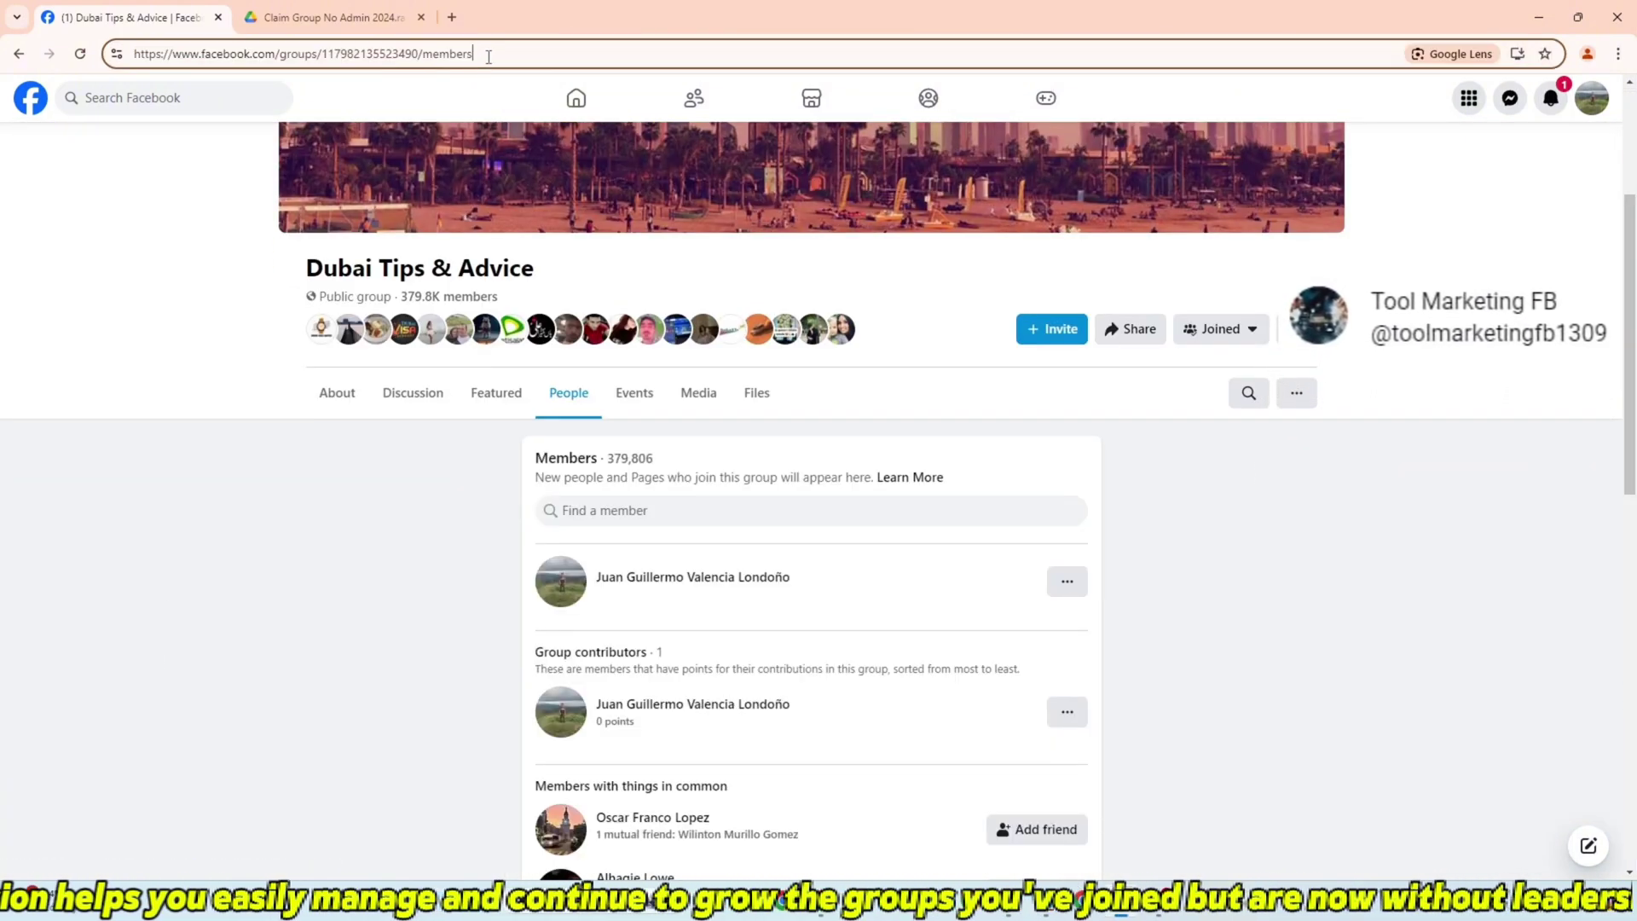
type("admin")
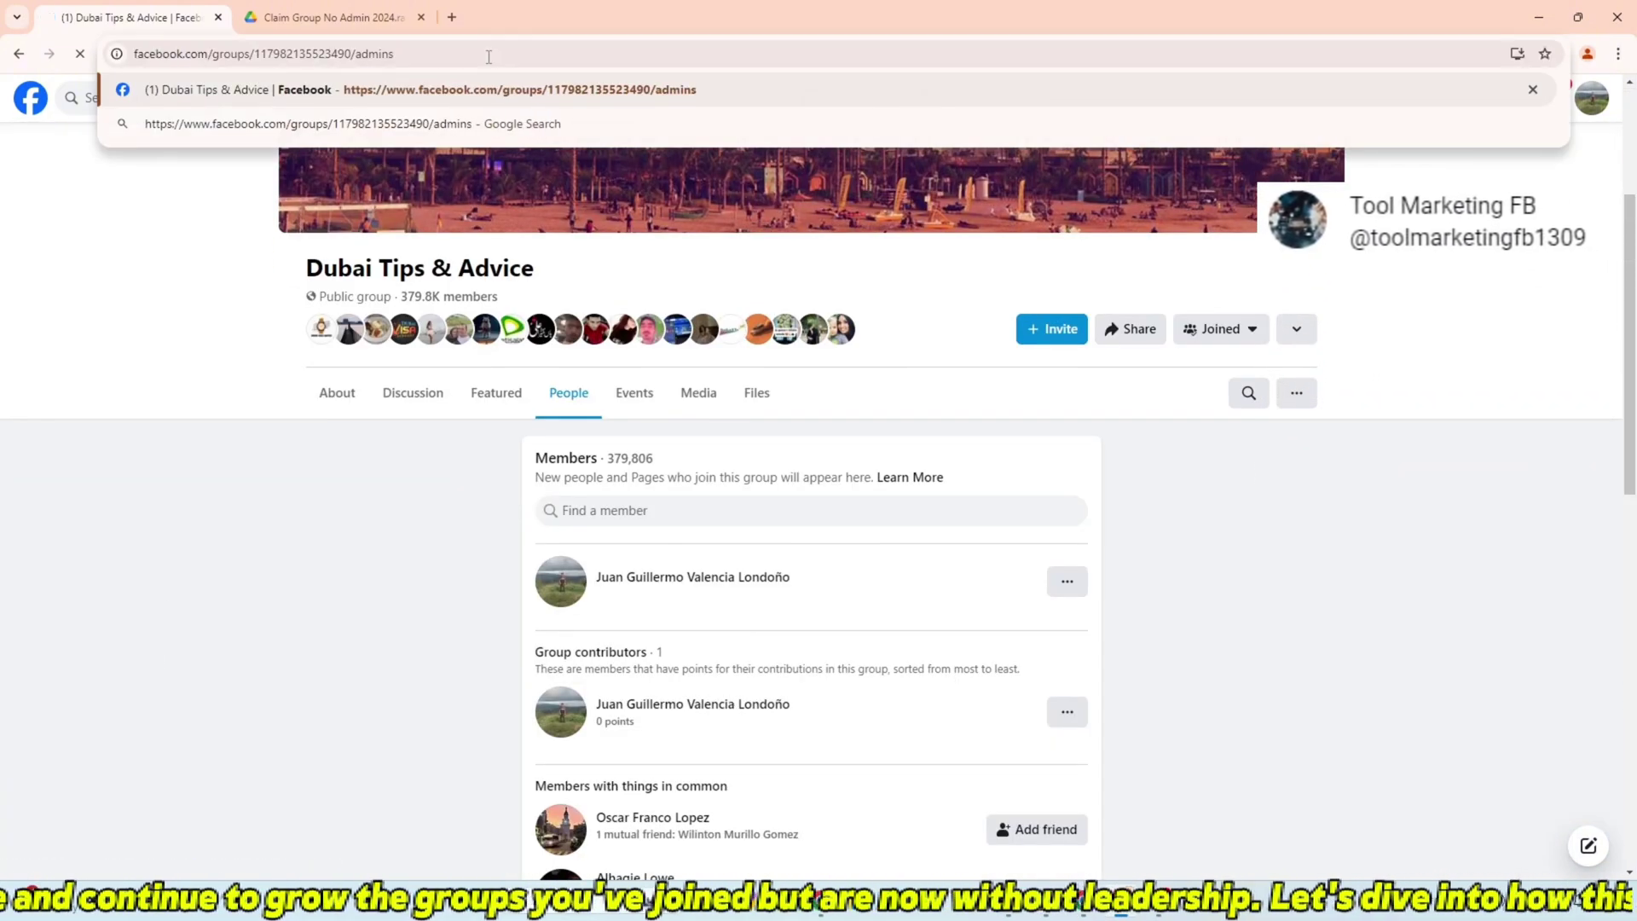
key("Return")
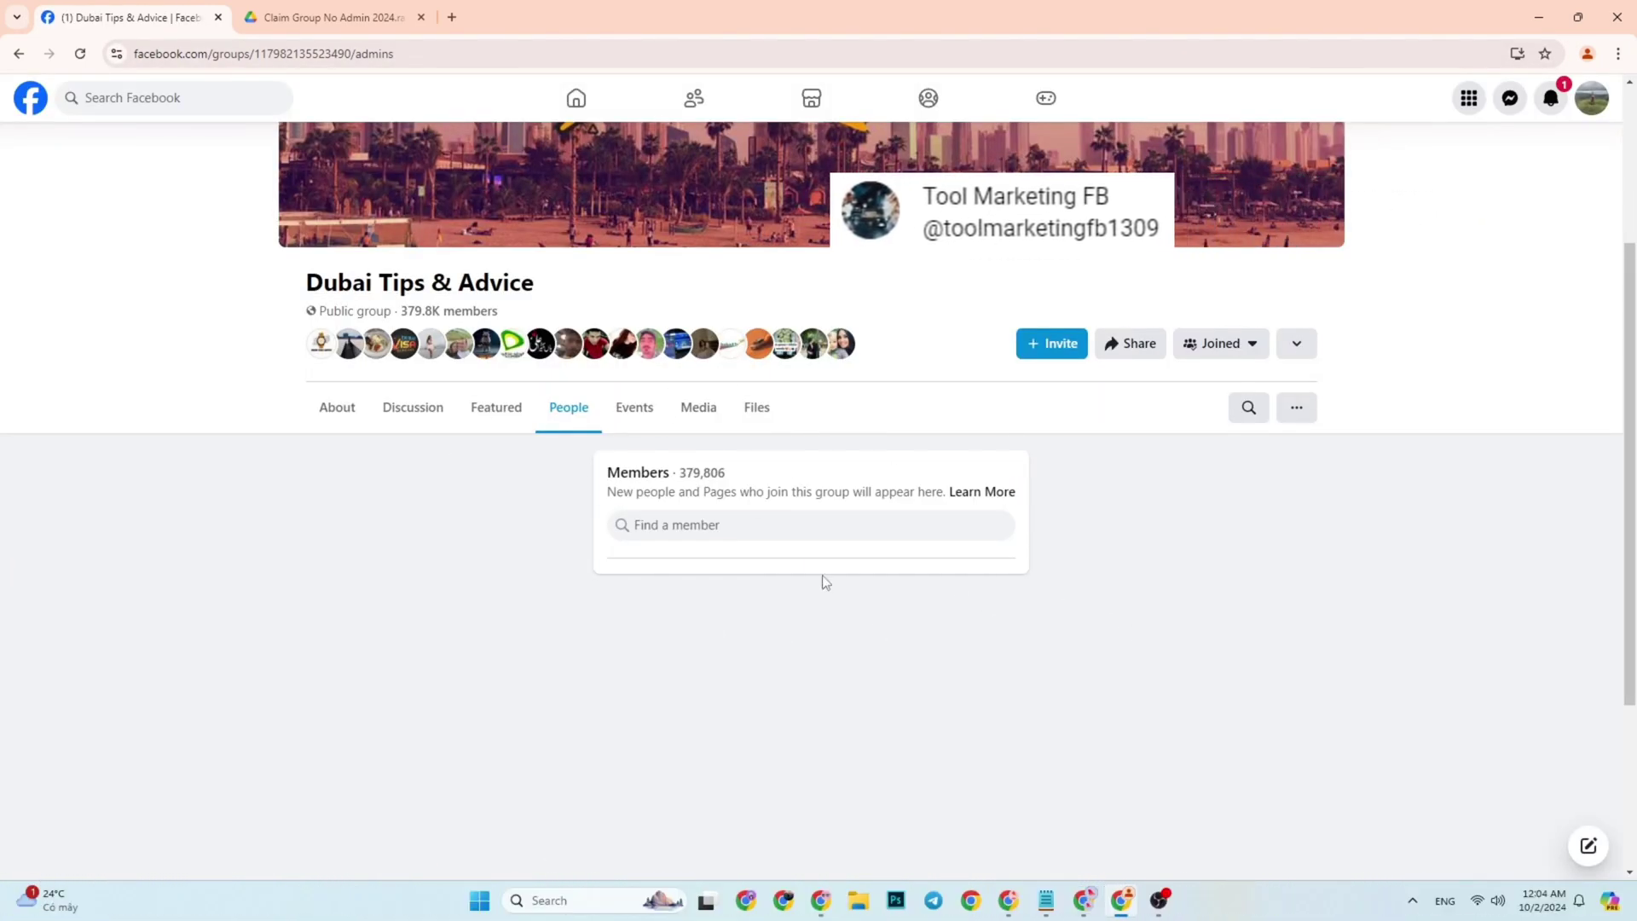
Step: View the group's About information, then scroll through the discussion feed
left_click(321, 421)
left_click(395, 426)
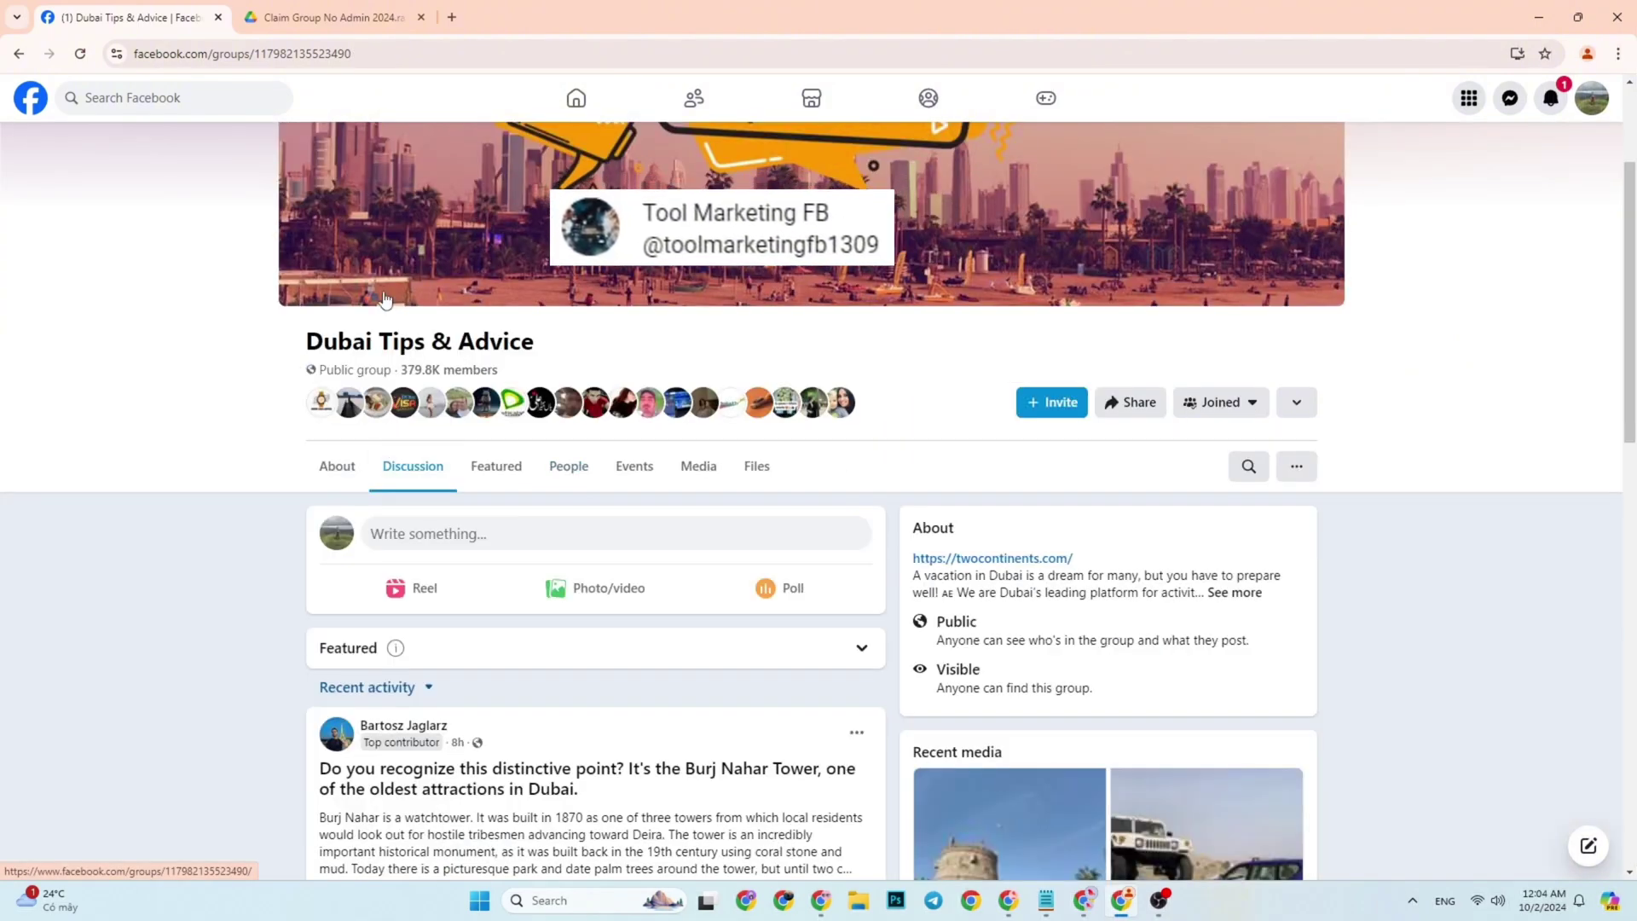
scroll(178, 533, "down", 10)
scroll(177, 530, "down", 12)
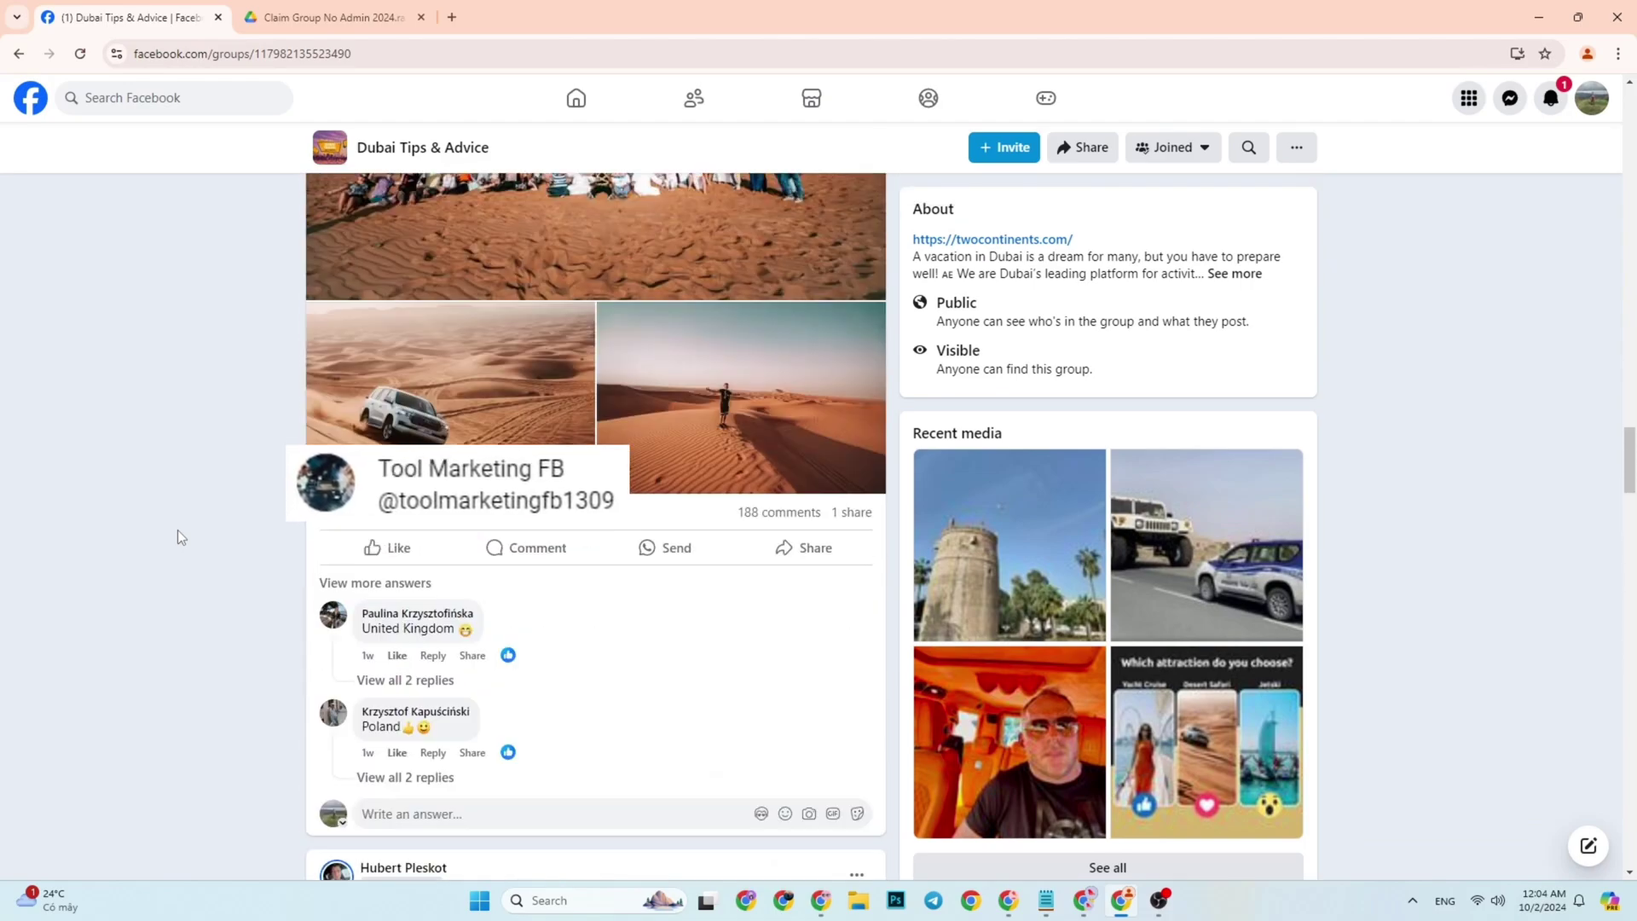
scroll(177, 537, "down", 8)
scroll(177, 537, "down", 15)
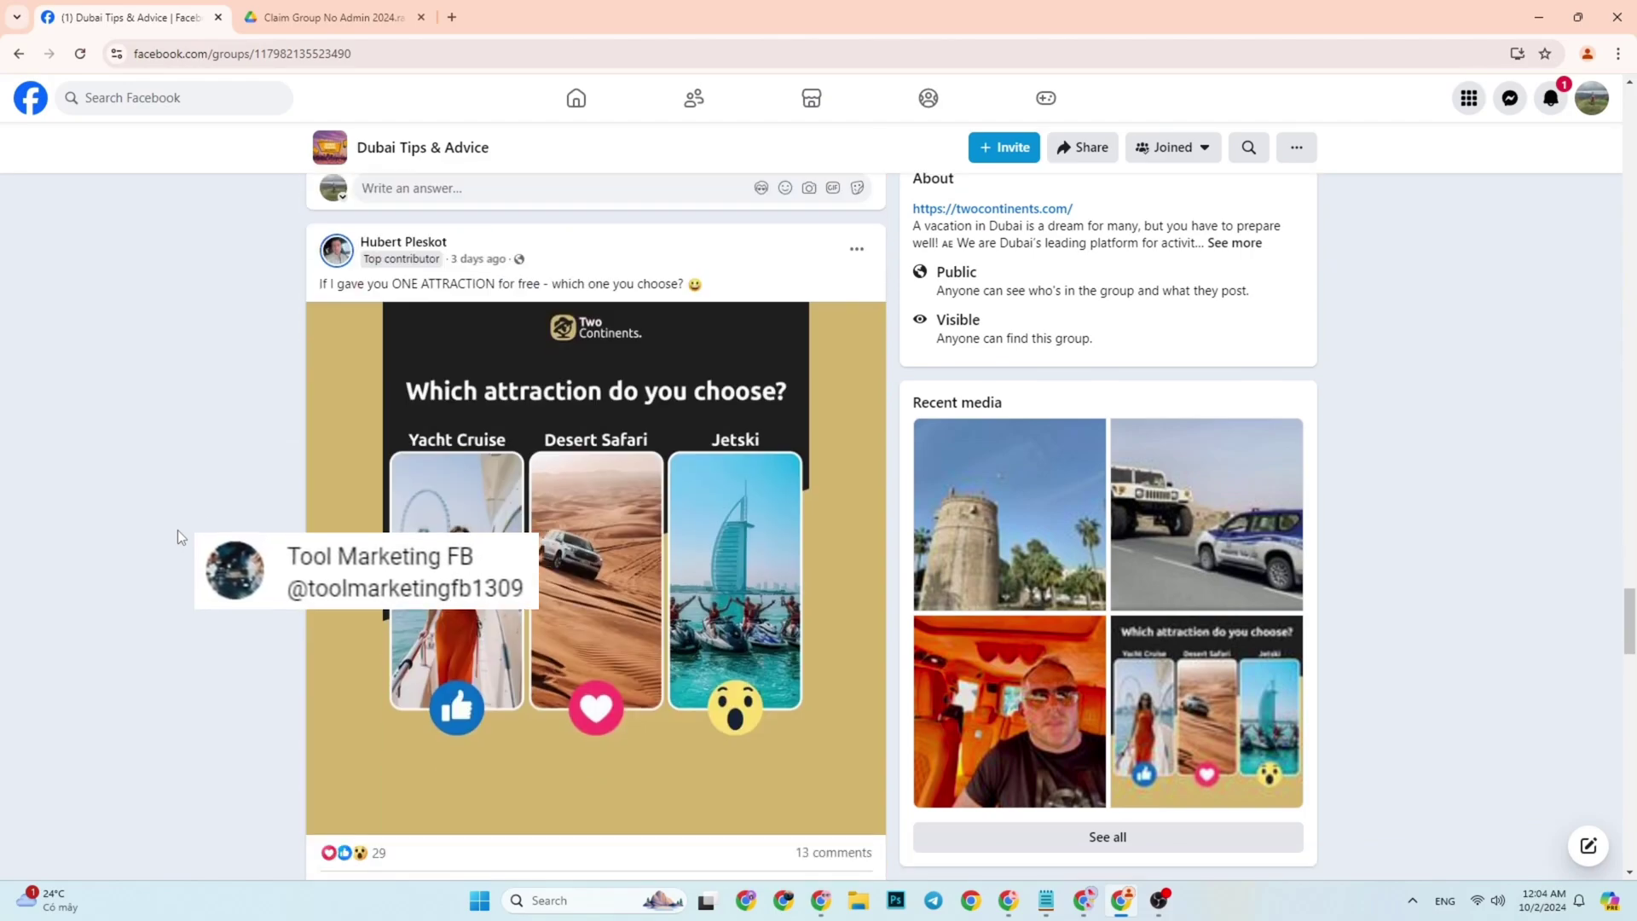
scroll(177, 537, "up", 20)
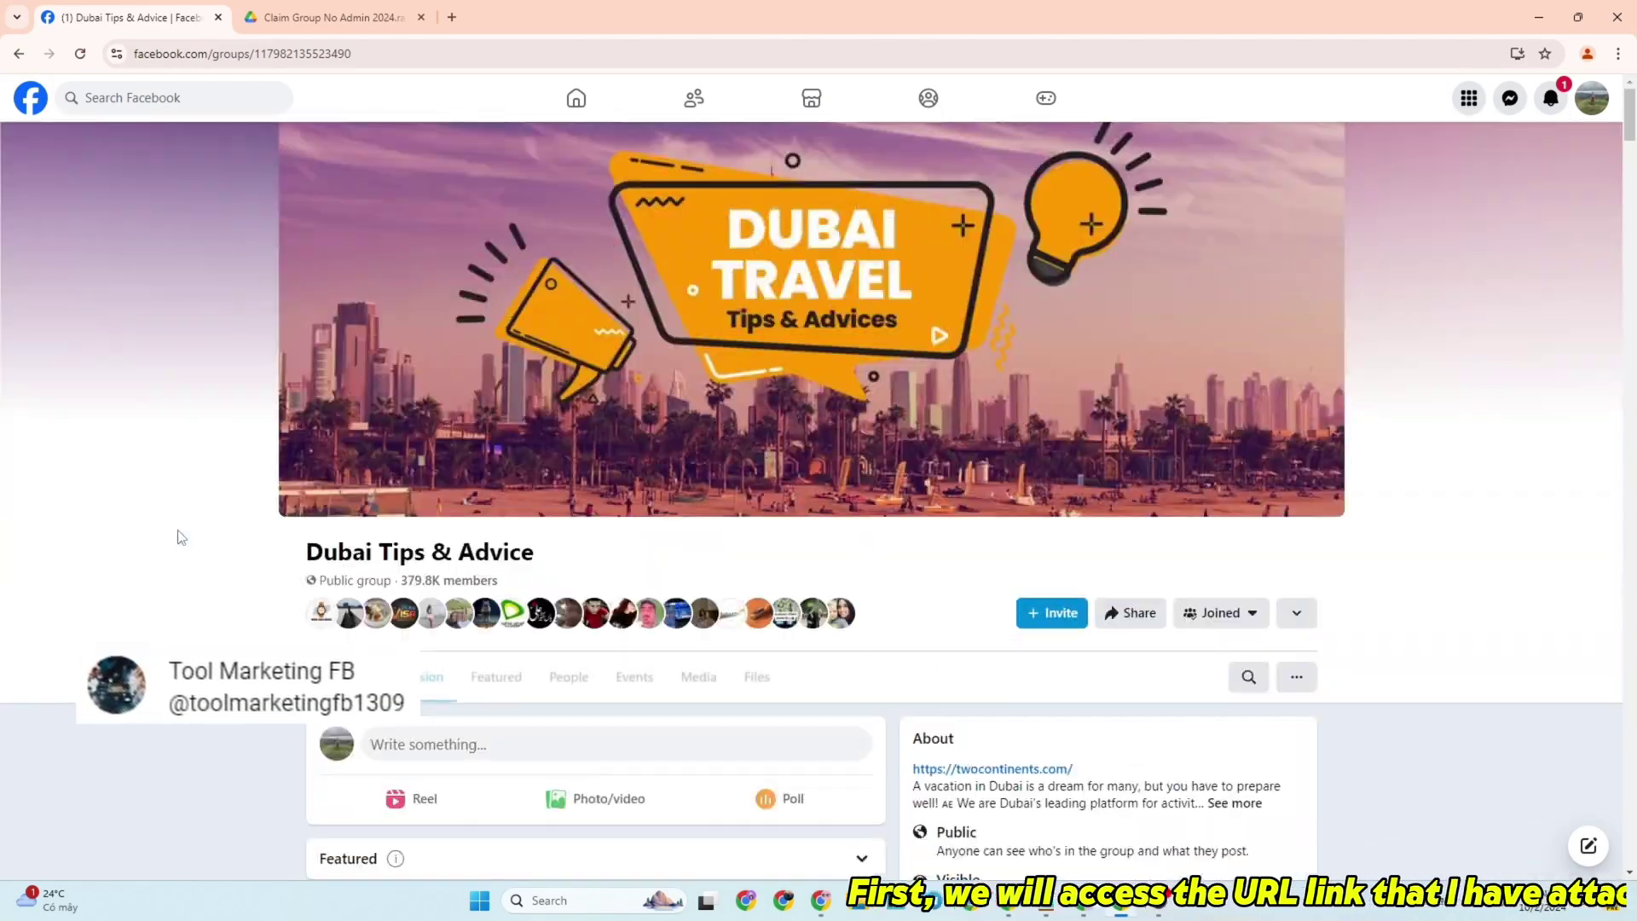
Step: Download Claim Group No Admin 2024.rar from the Google Drive tab and reveal it in its folder
left_click(340, 15)
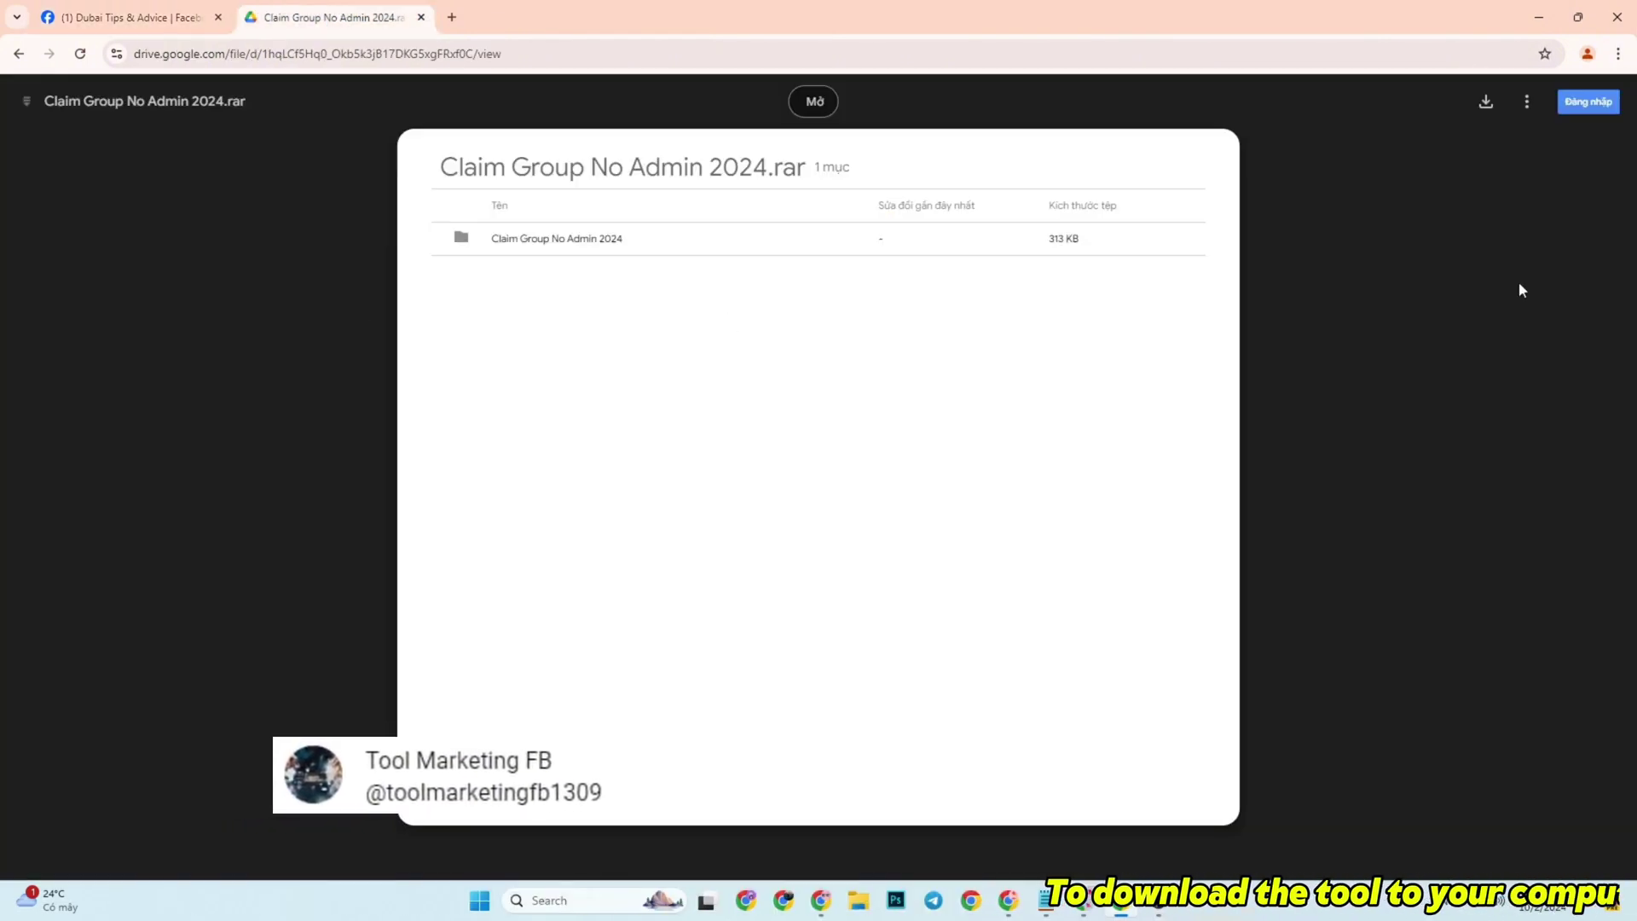
left_click(1485, 107)
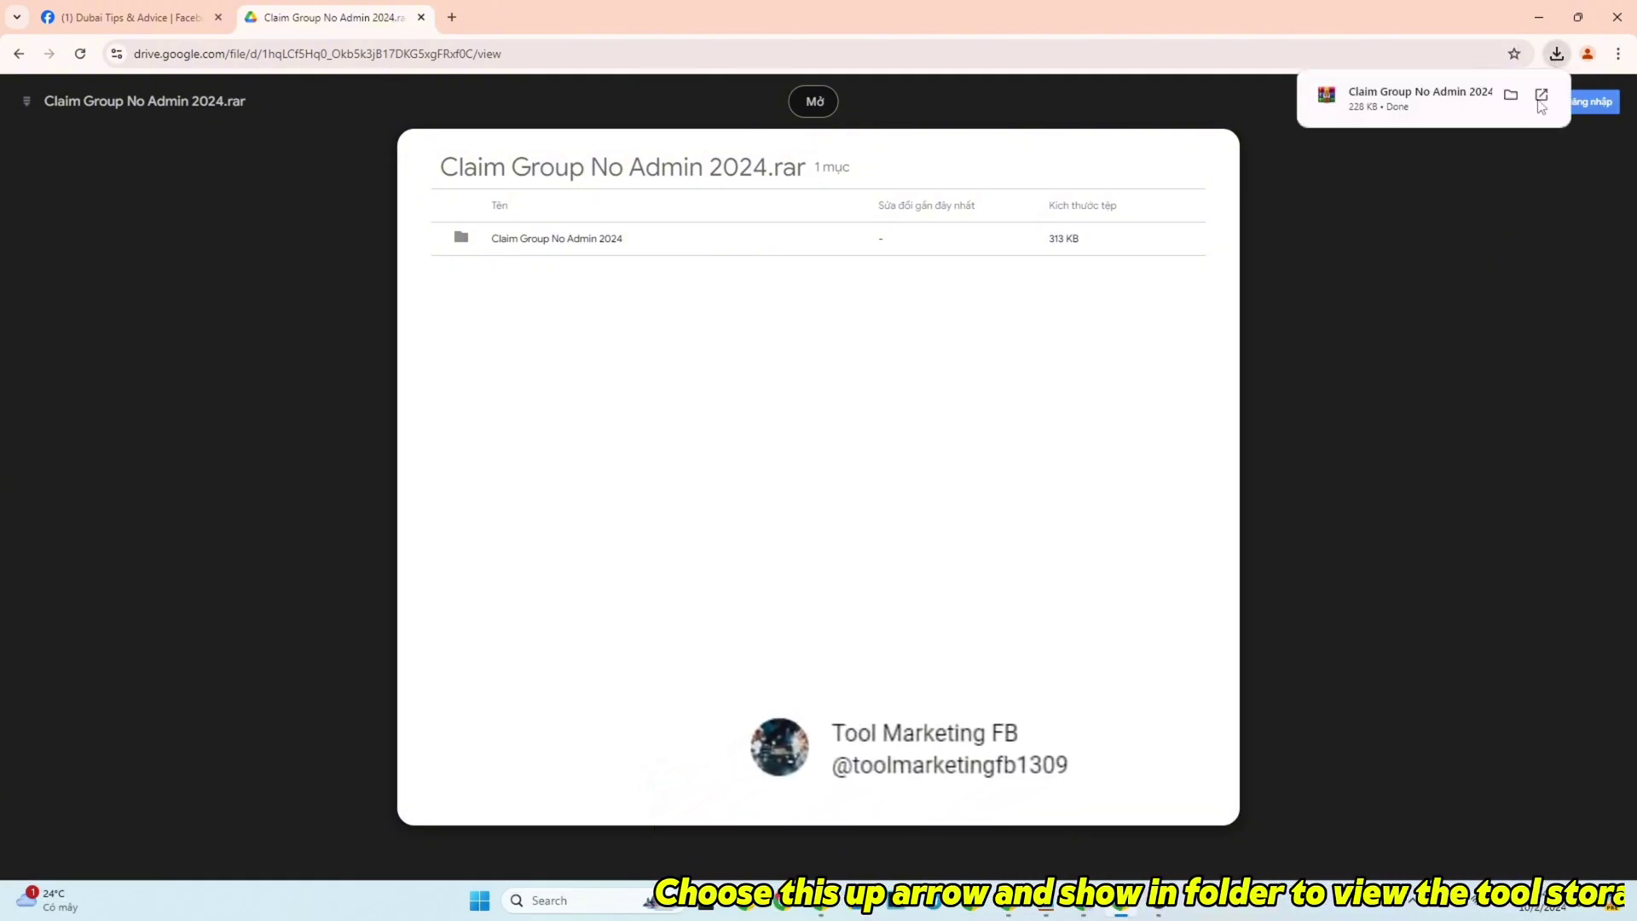
left_click(1511, 96)
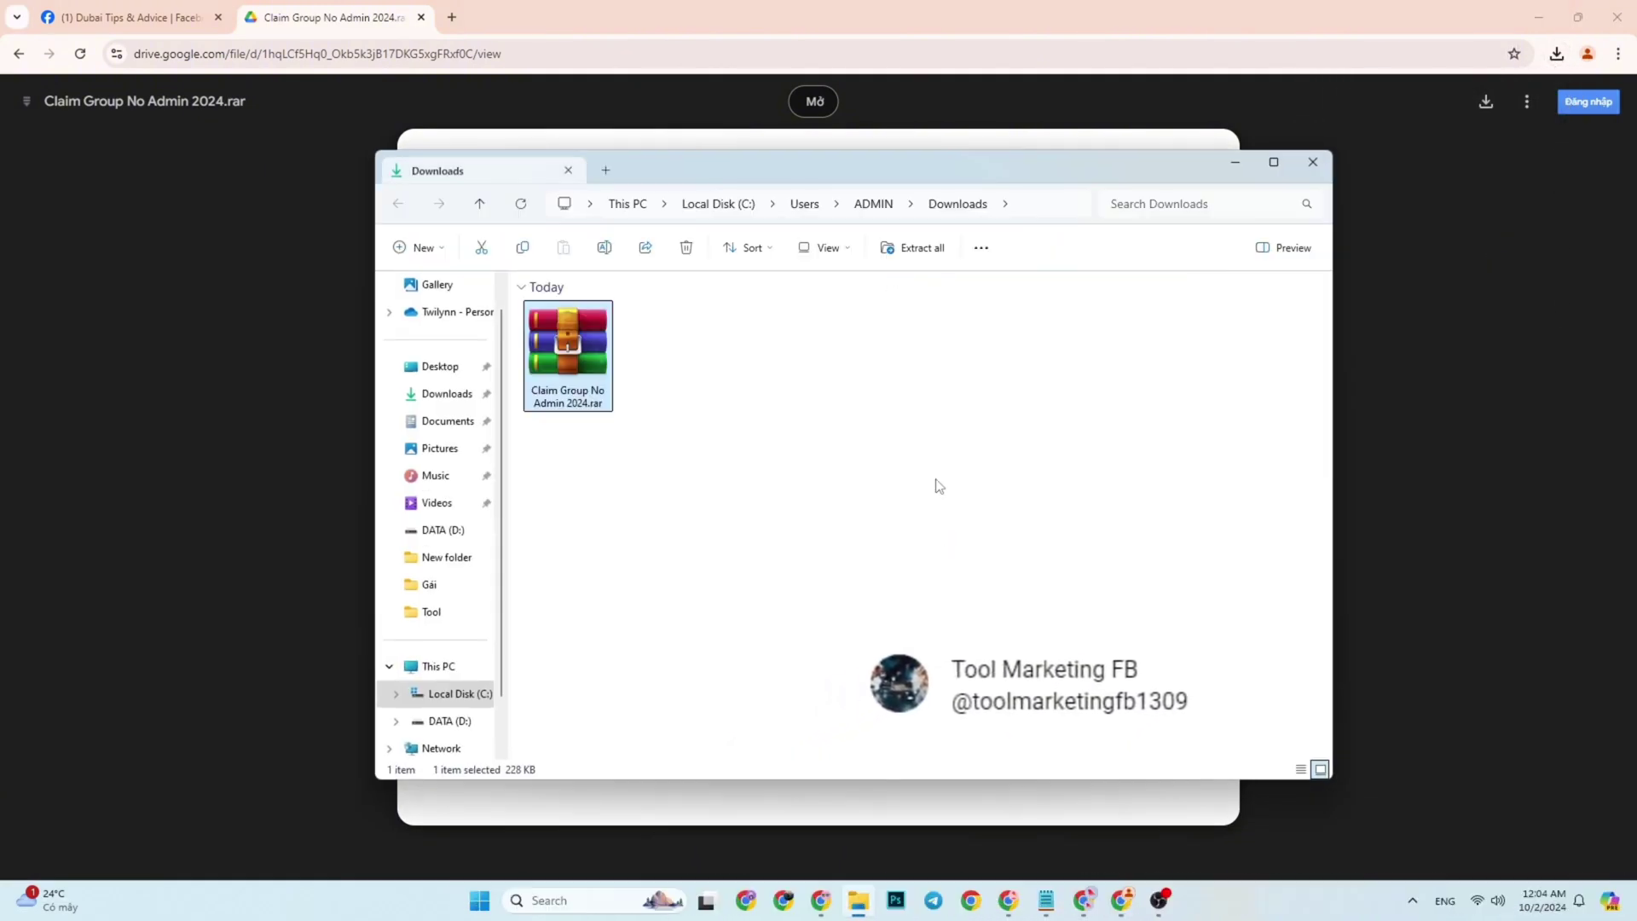
Step: Extract Claim Group No Admin 2024.rar here in Downloads, minimize Explorer, and return to the Facebook tab
right_click(594, 363)
left_click(661, 702)
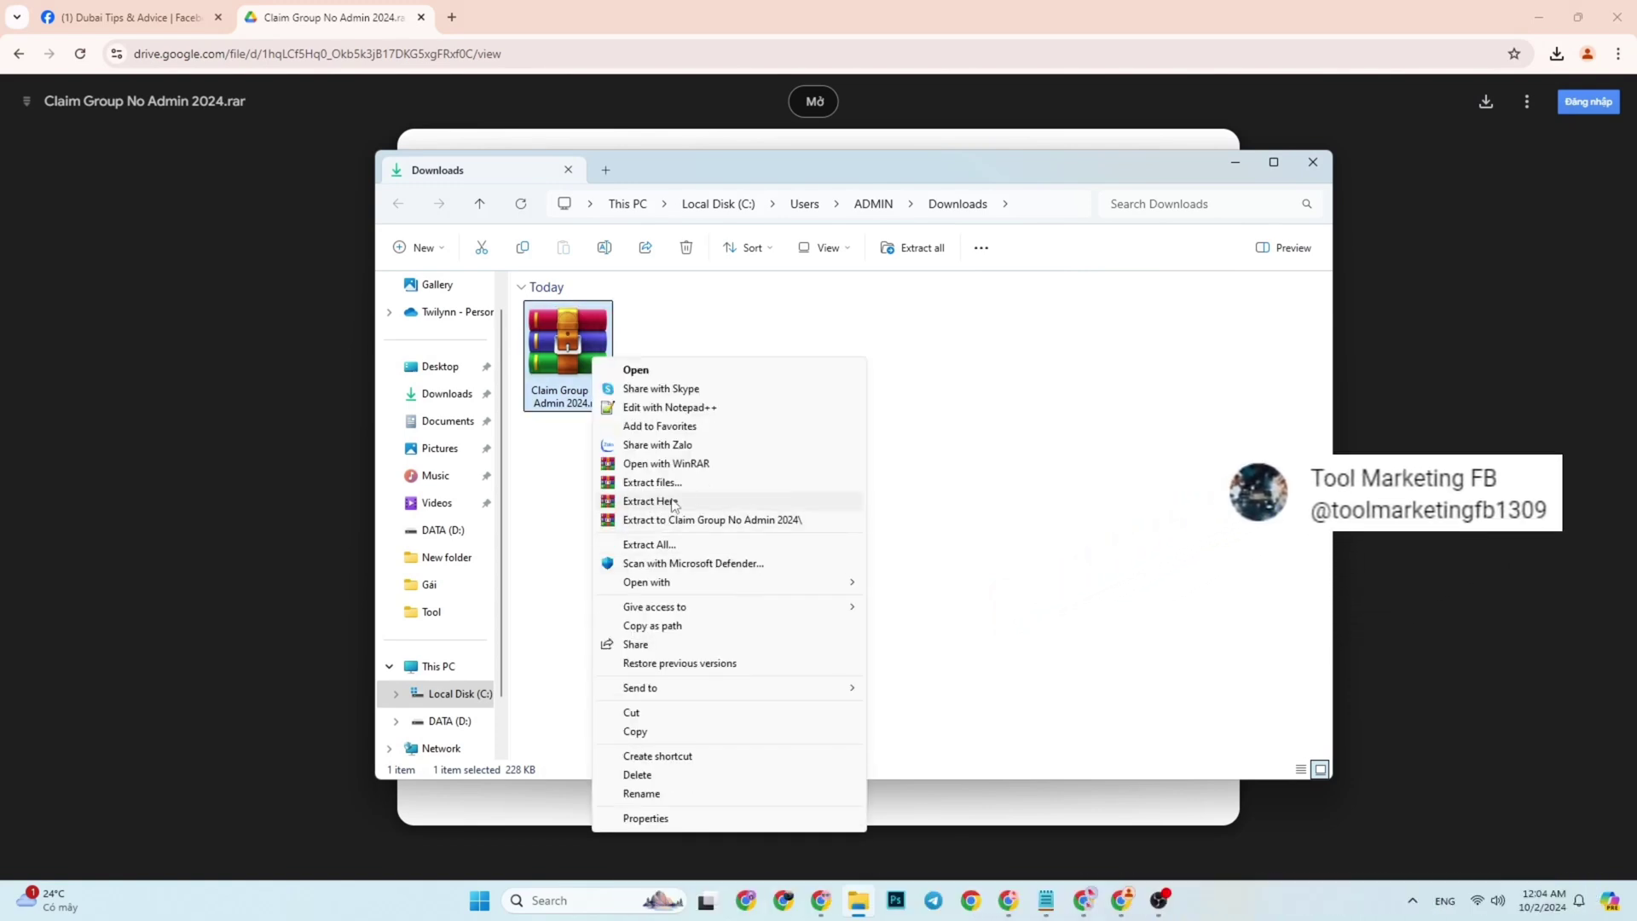
left_click(650, 502)
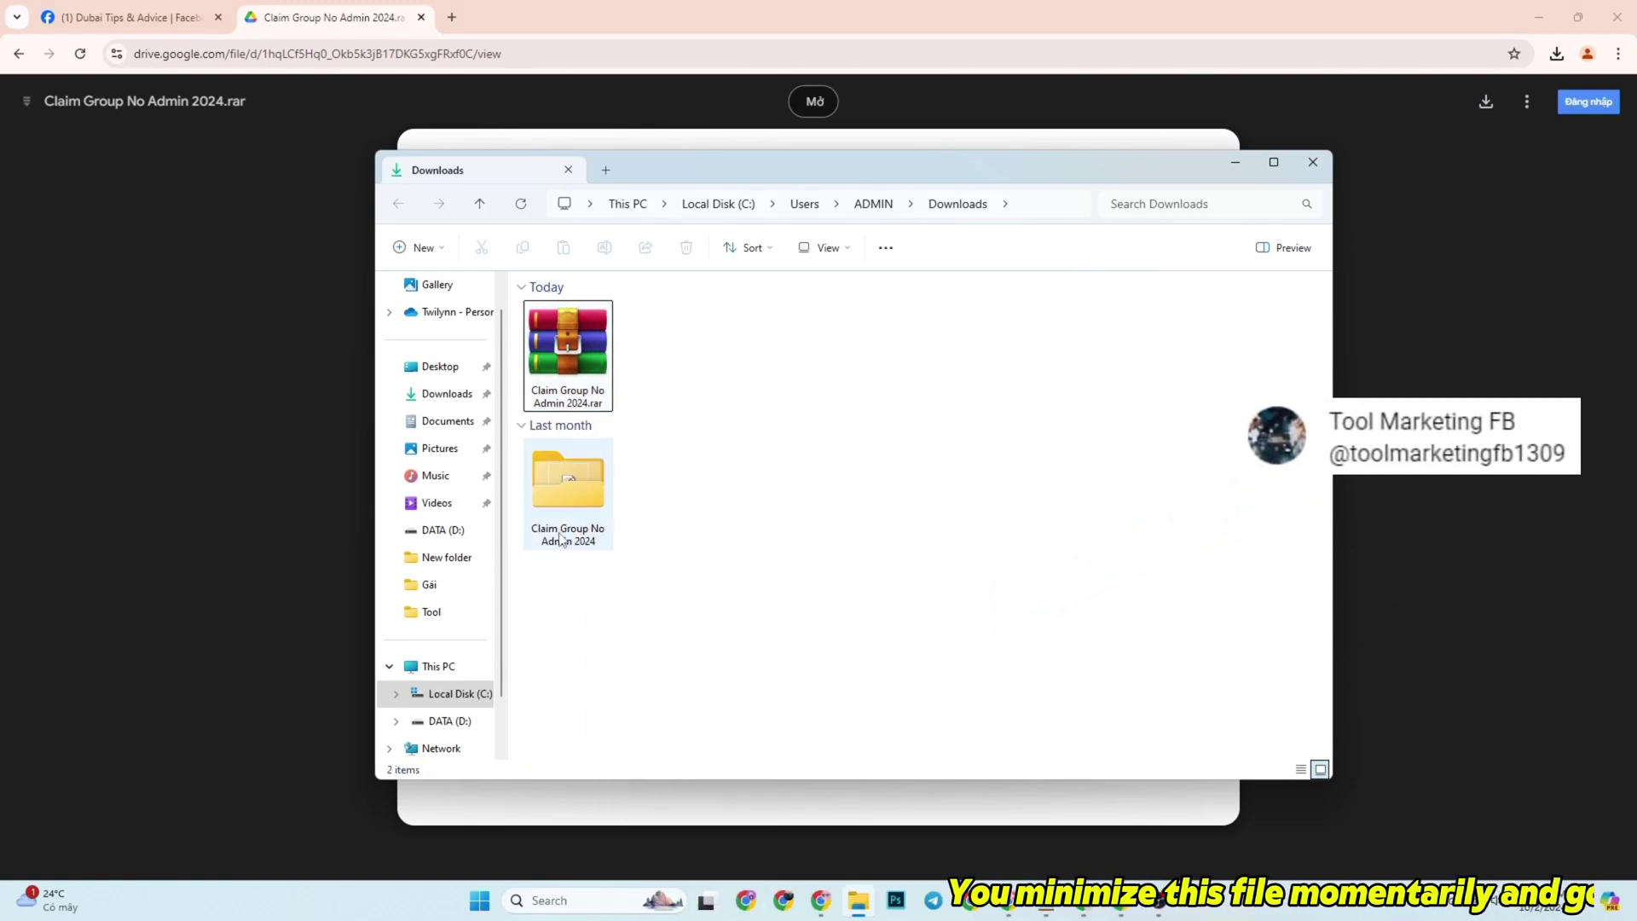
left_click(1235, 163)
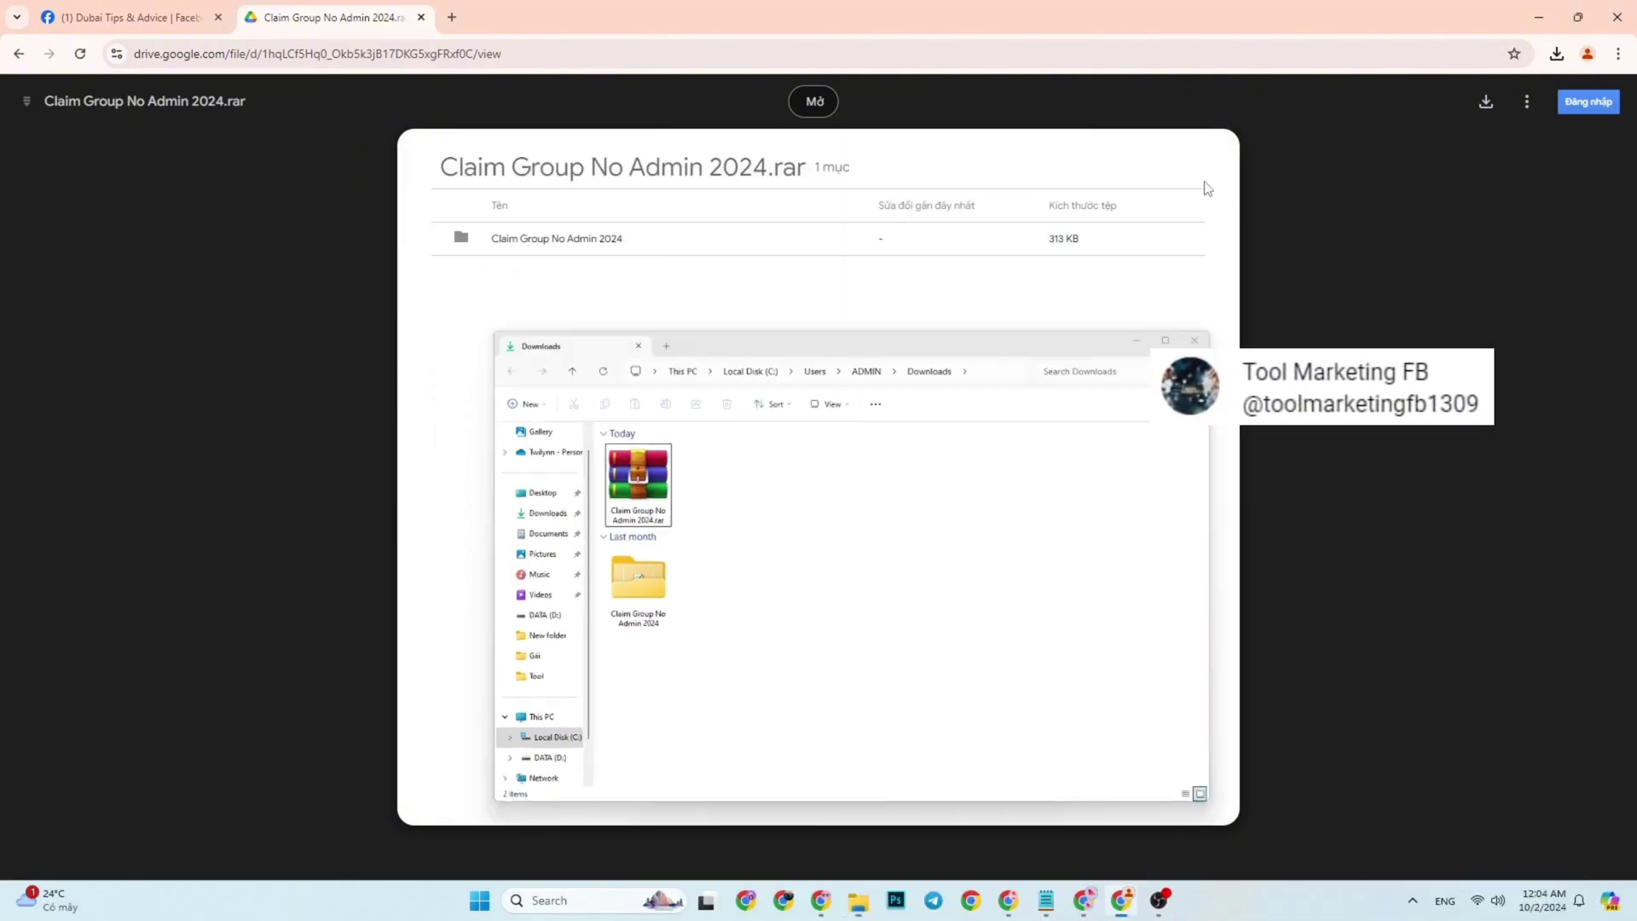
left_click(162, 12)
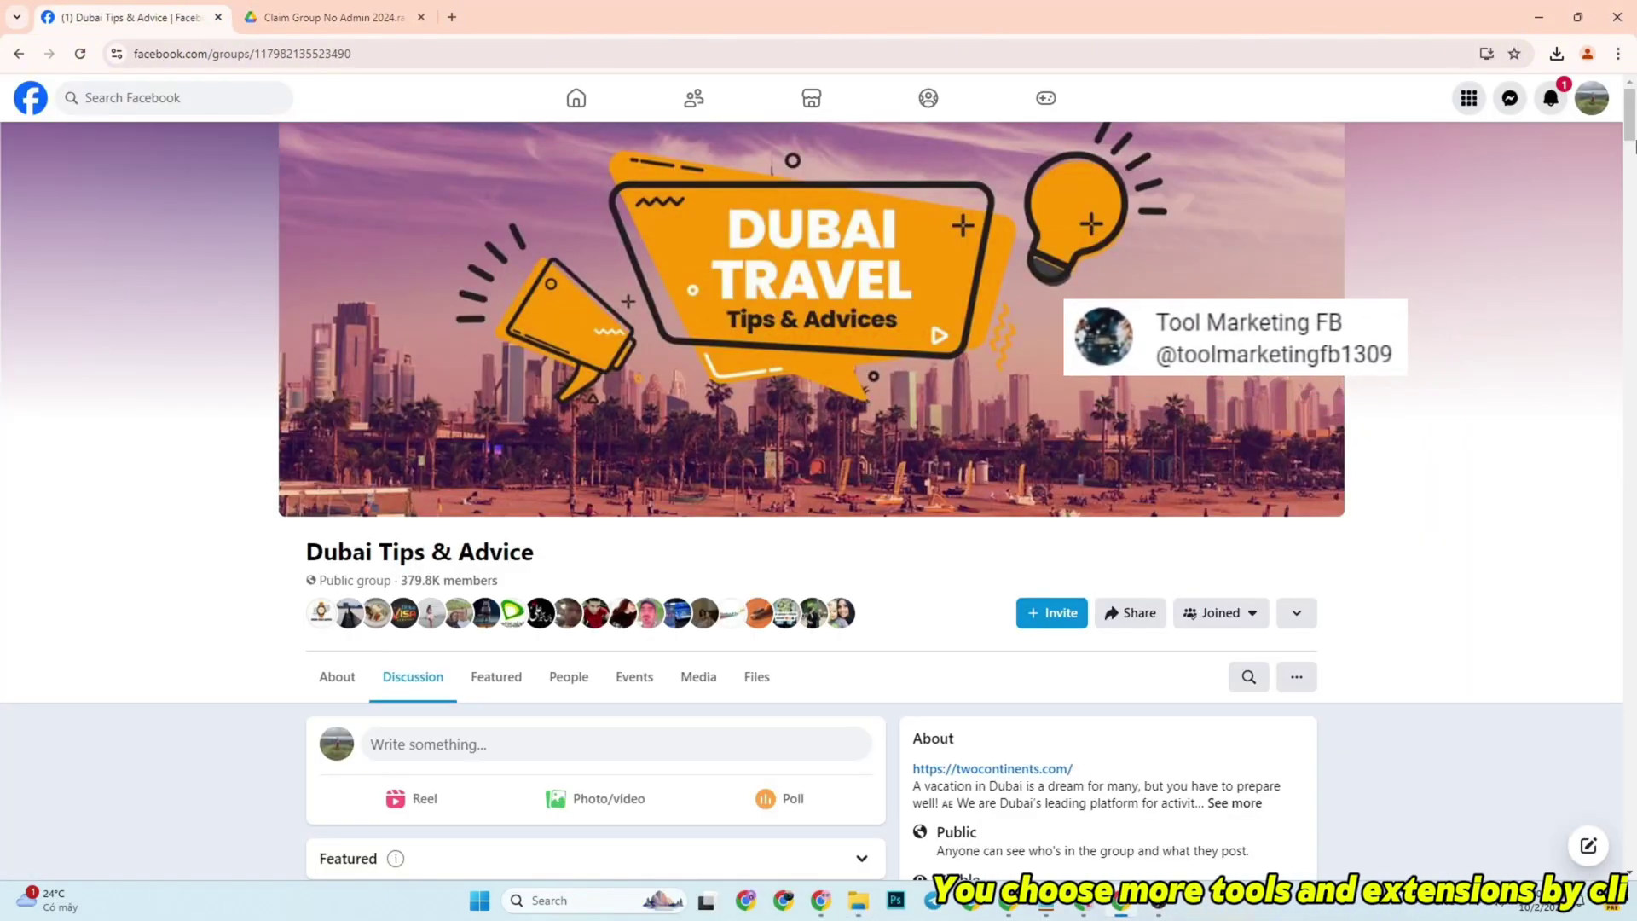
Step: Open Manage Extensions with Developer mode on, and place the Downloads window on the right
left_click(1617, 54)
mouse_move(1373, 376)
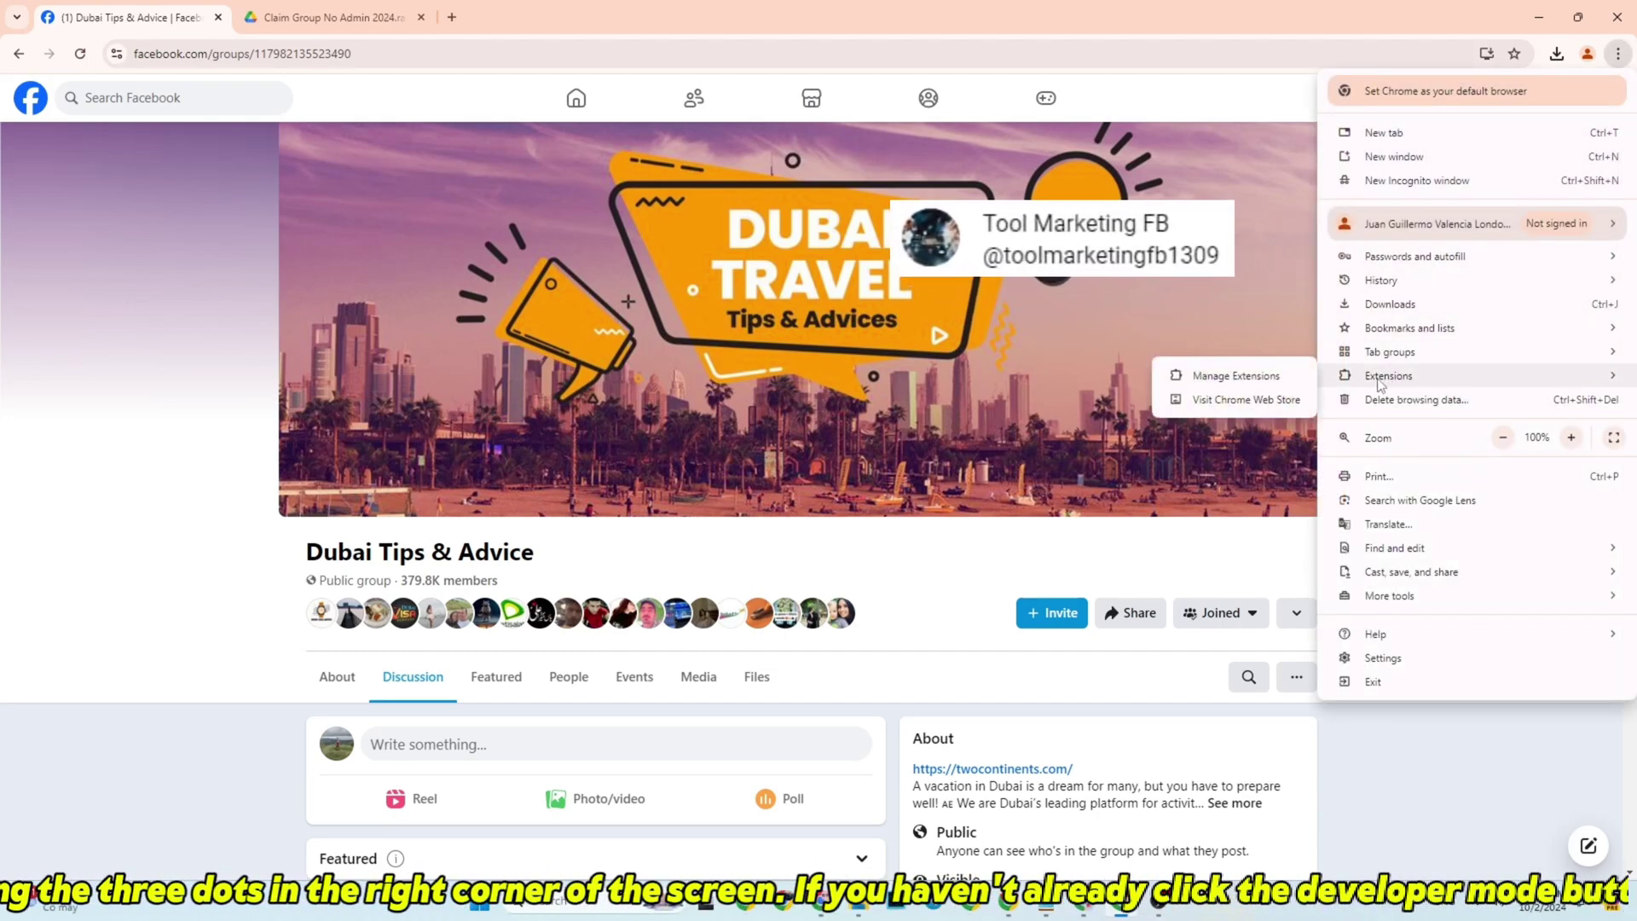
left_click(1248, 379)
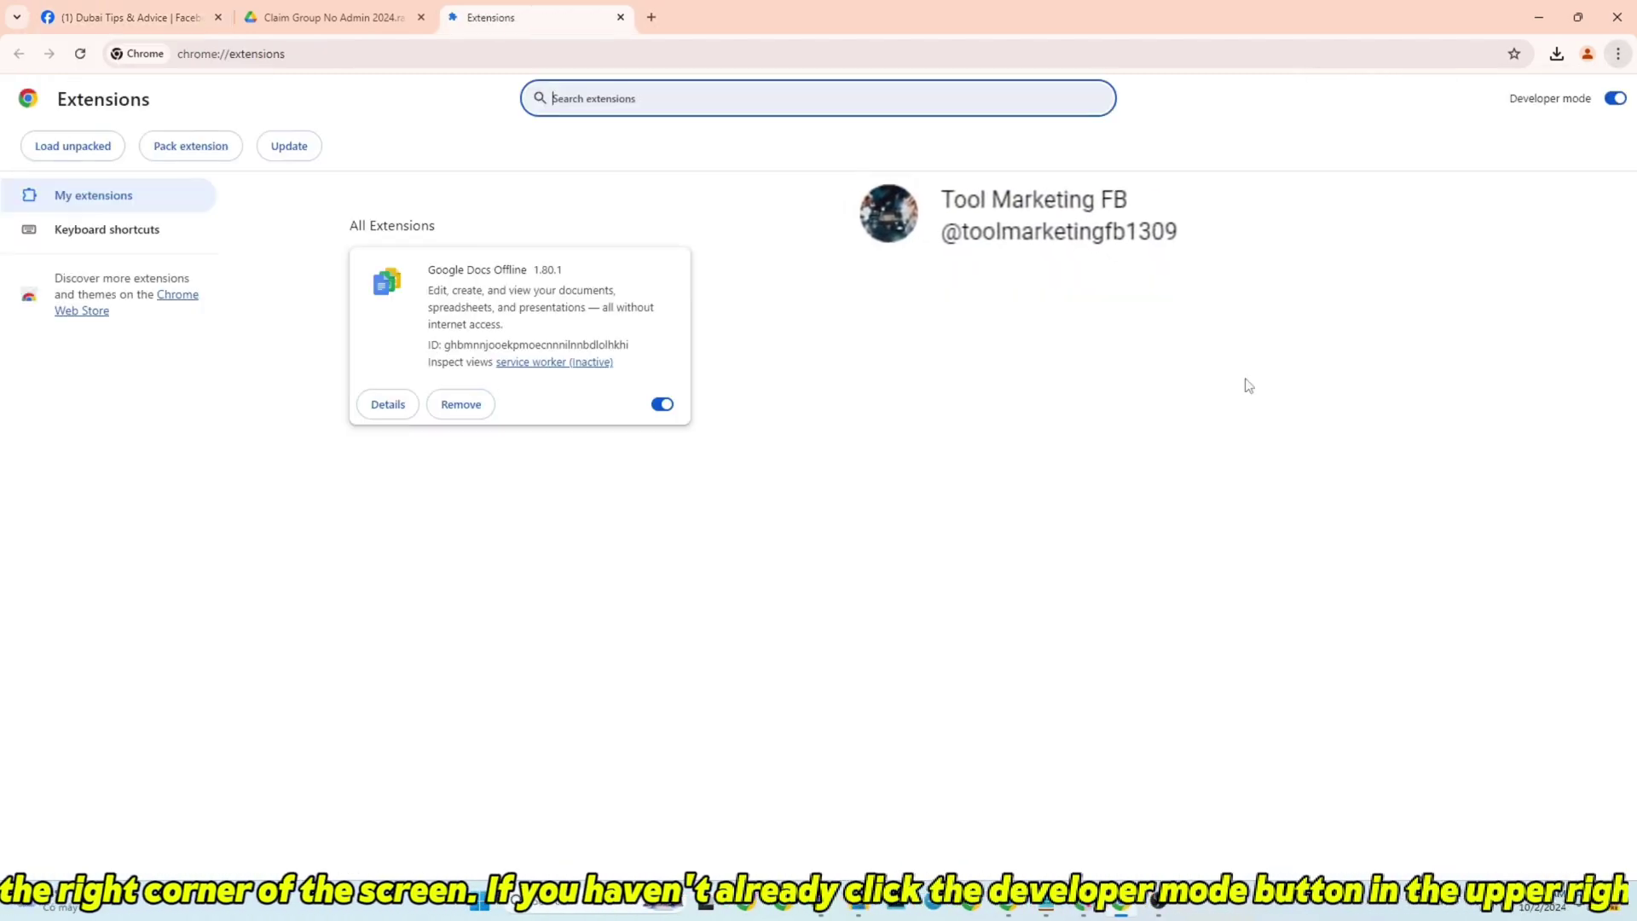
left_click(1614, 98)
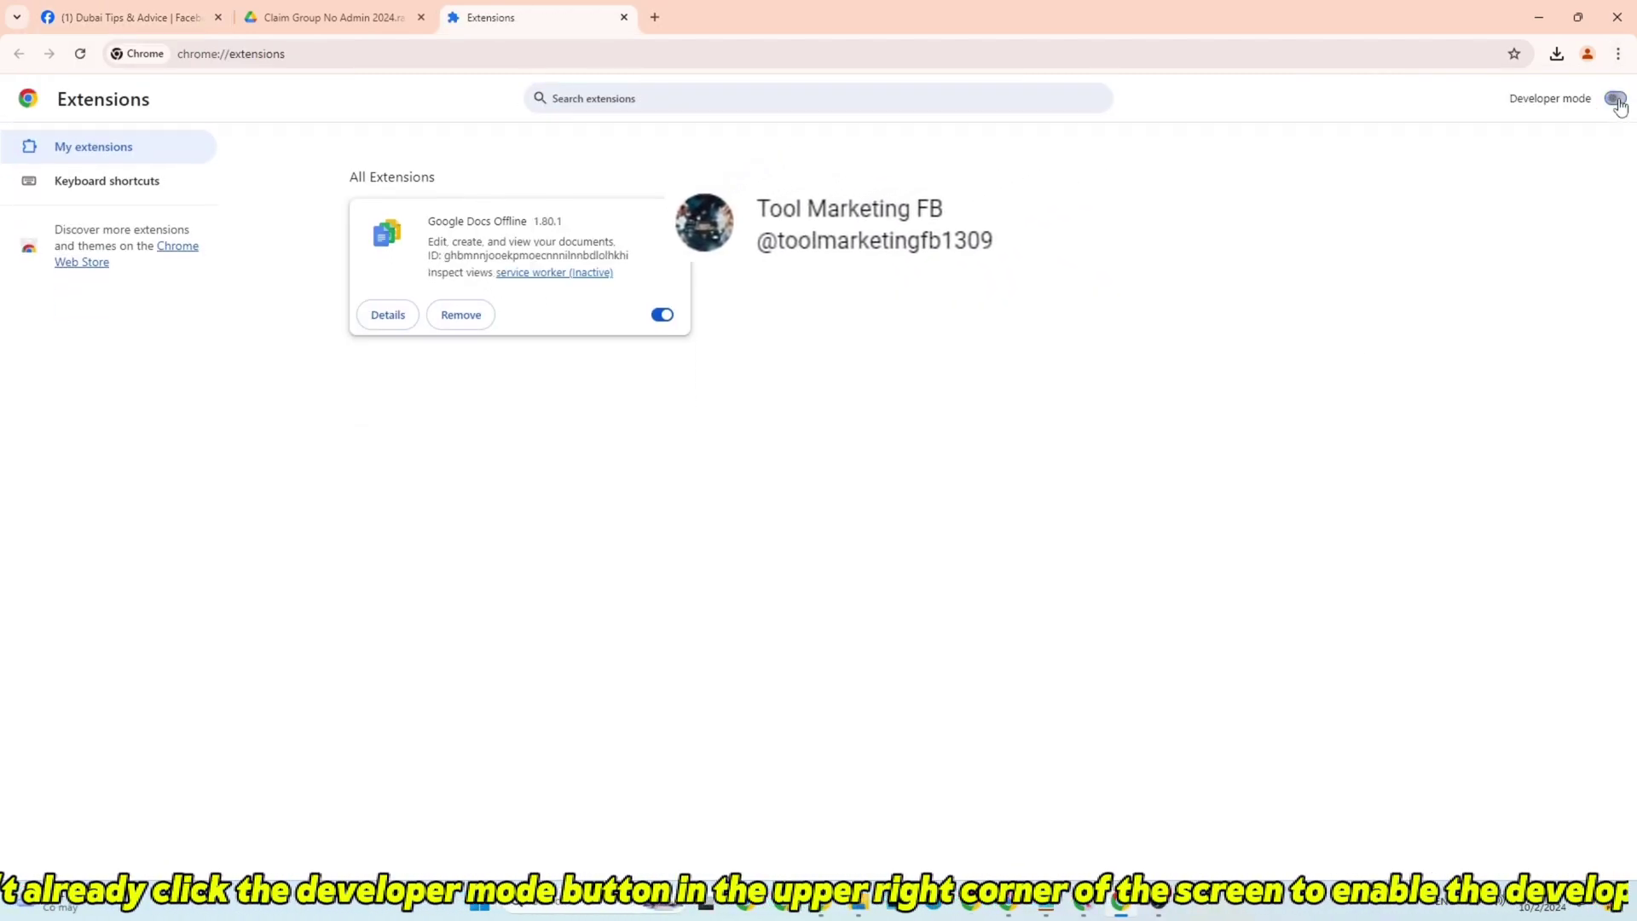
left_click(1617, 99)
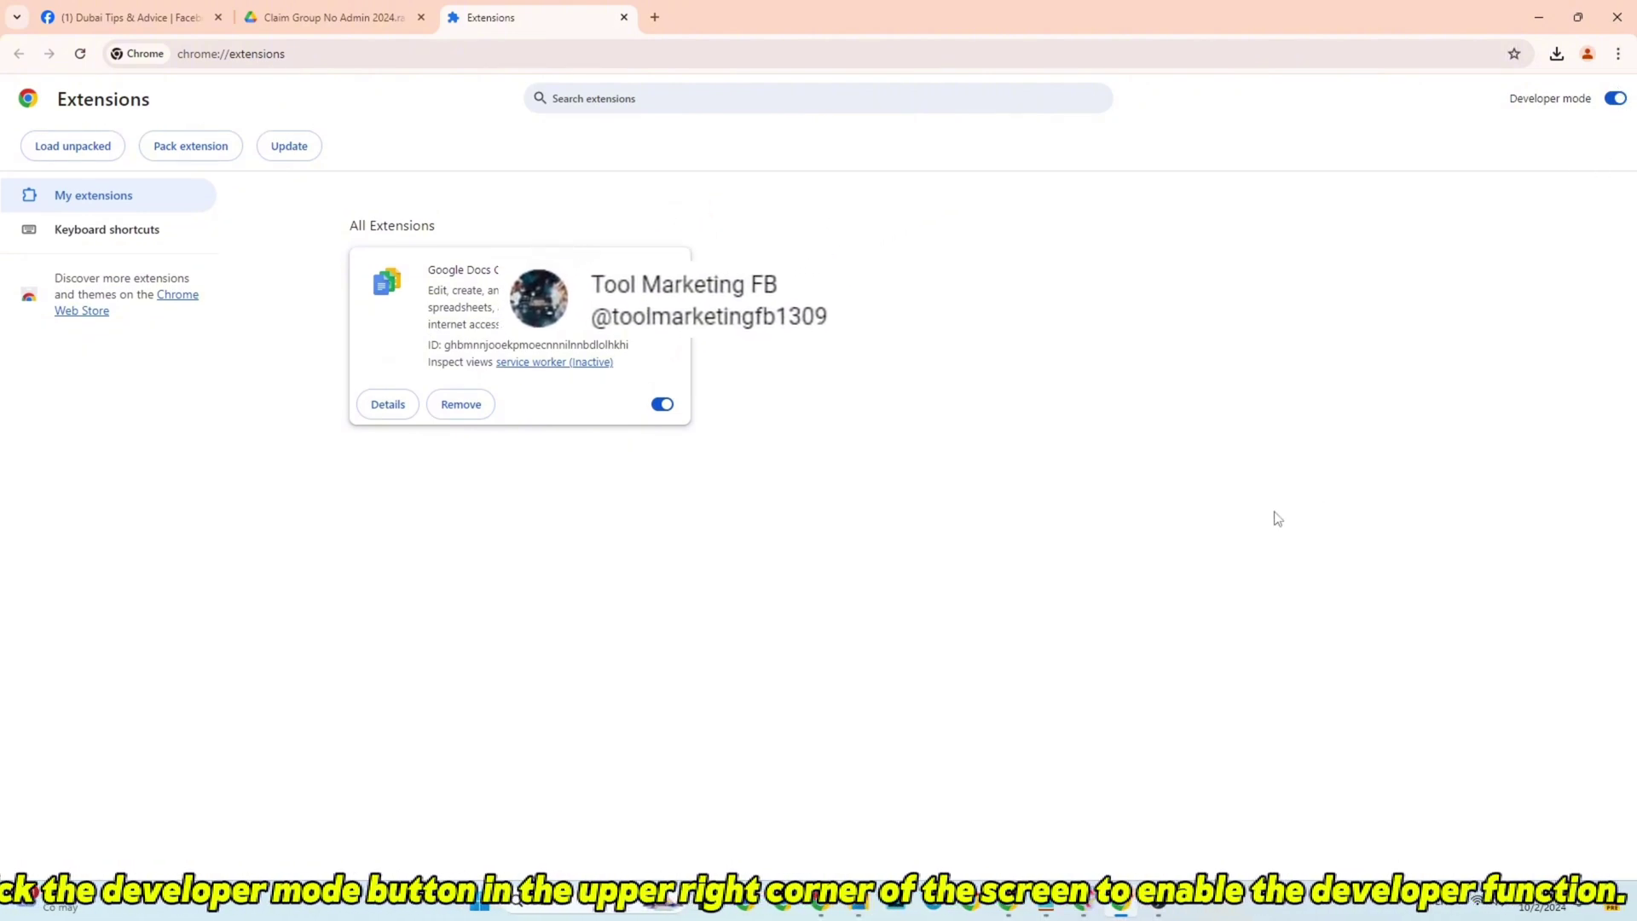
left_click(860, 899)
left_click_drag(849, 168, 1326, 197)
Step: Drag the extracted Claim Group No Admin 2024 folder onto Extensions, pin it, and open its page
left_click(1055, 546)
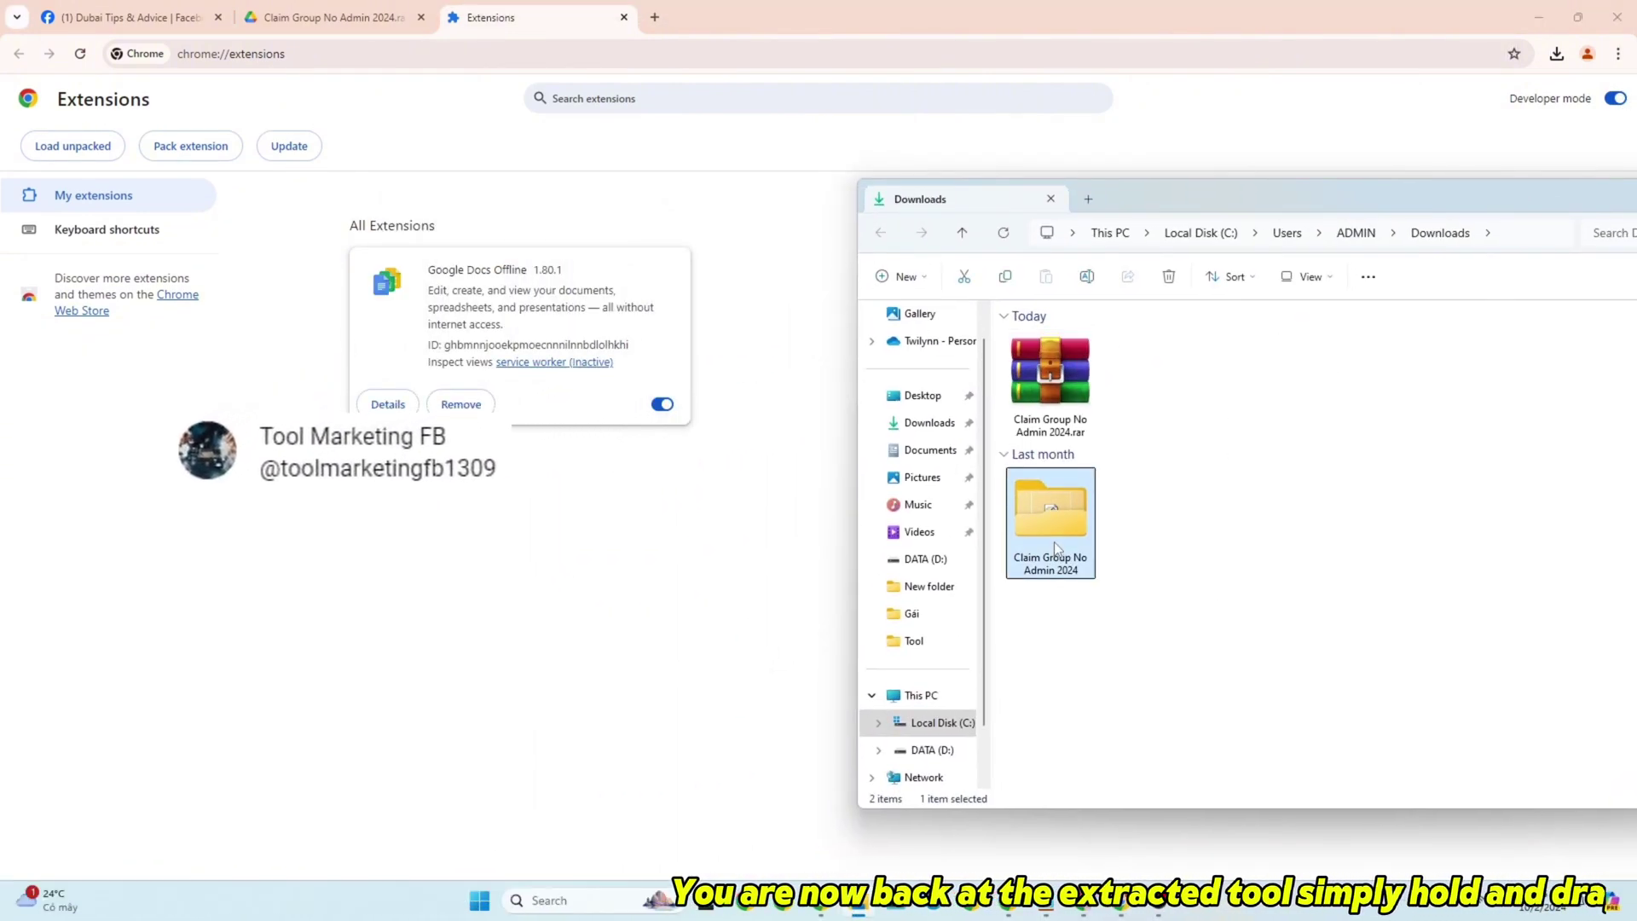
left_click_drag(882, 585, 804, 799)
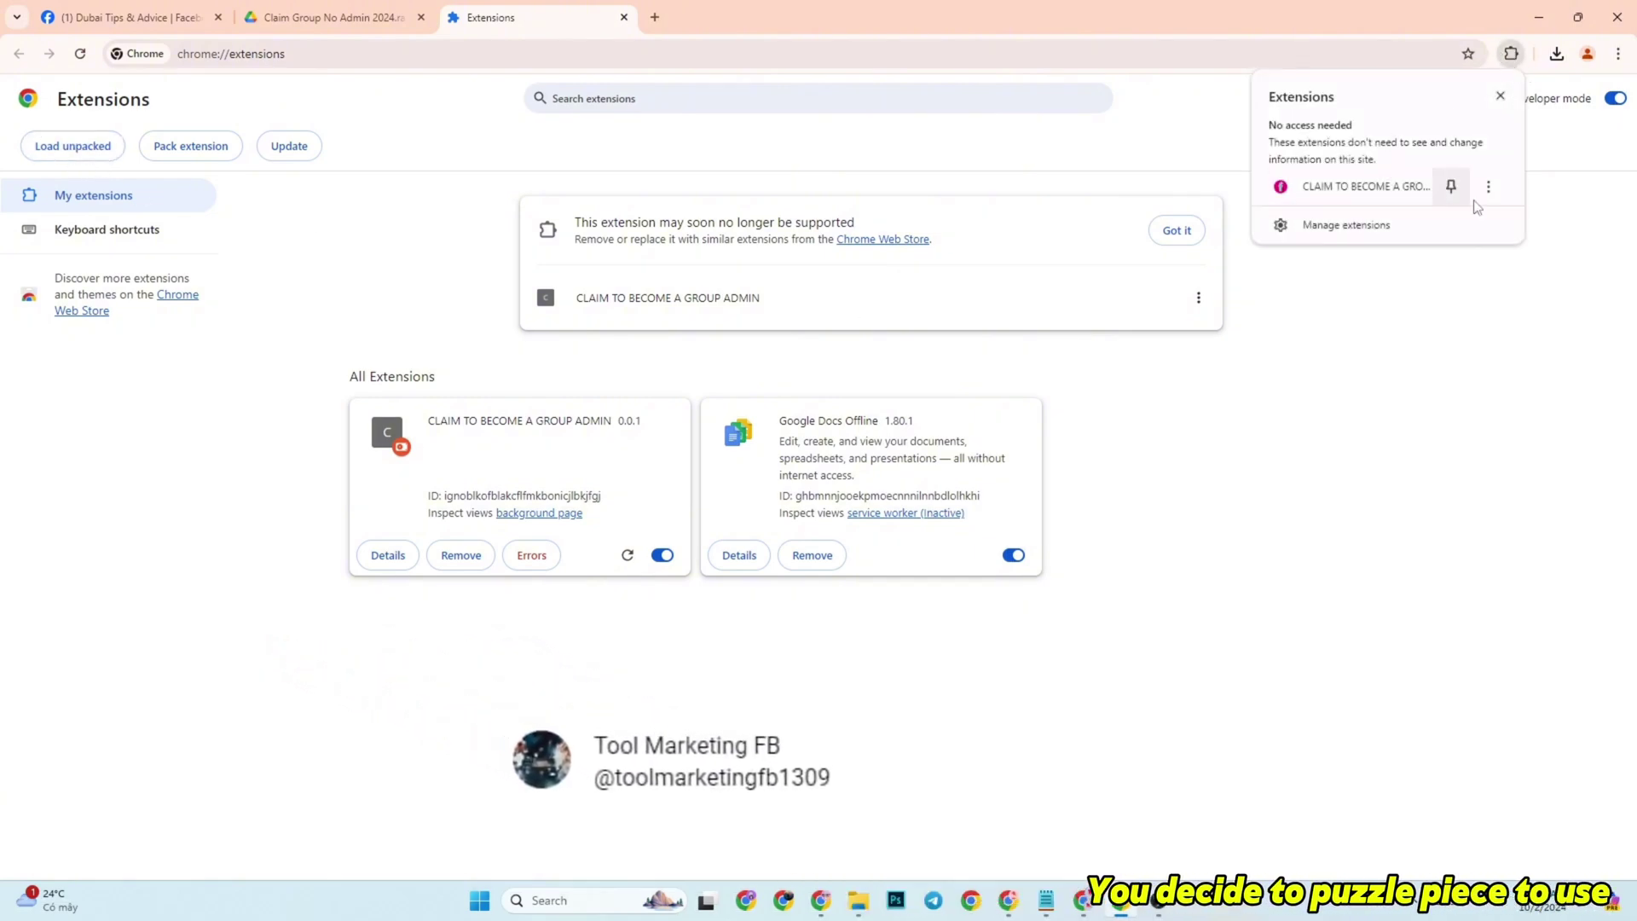
left_click(1468, 329)
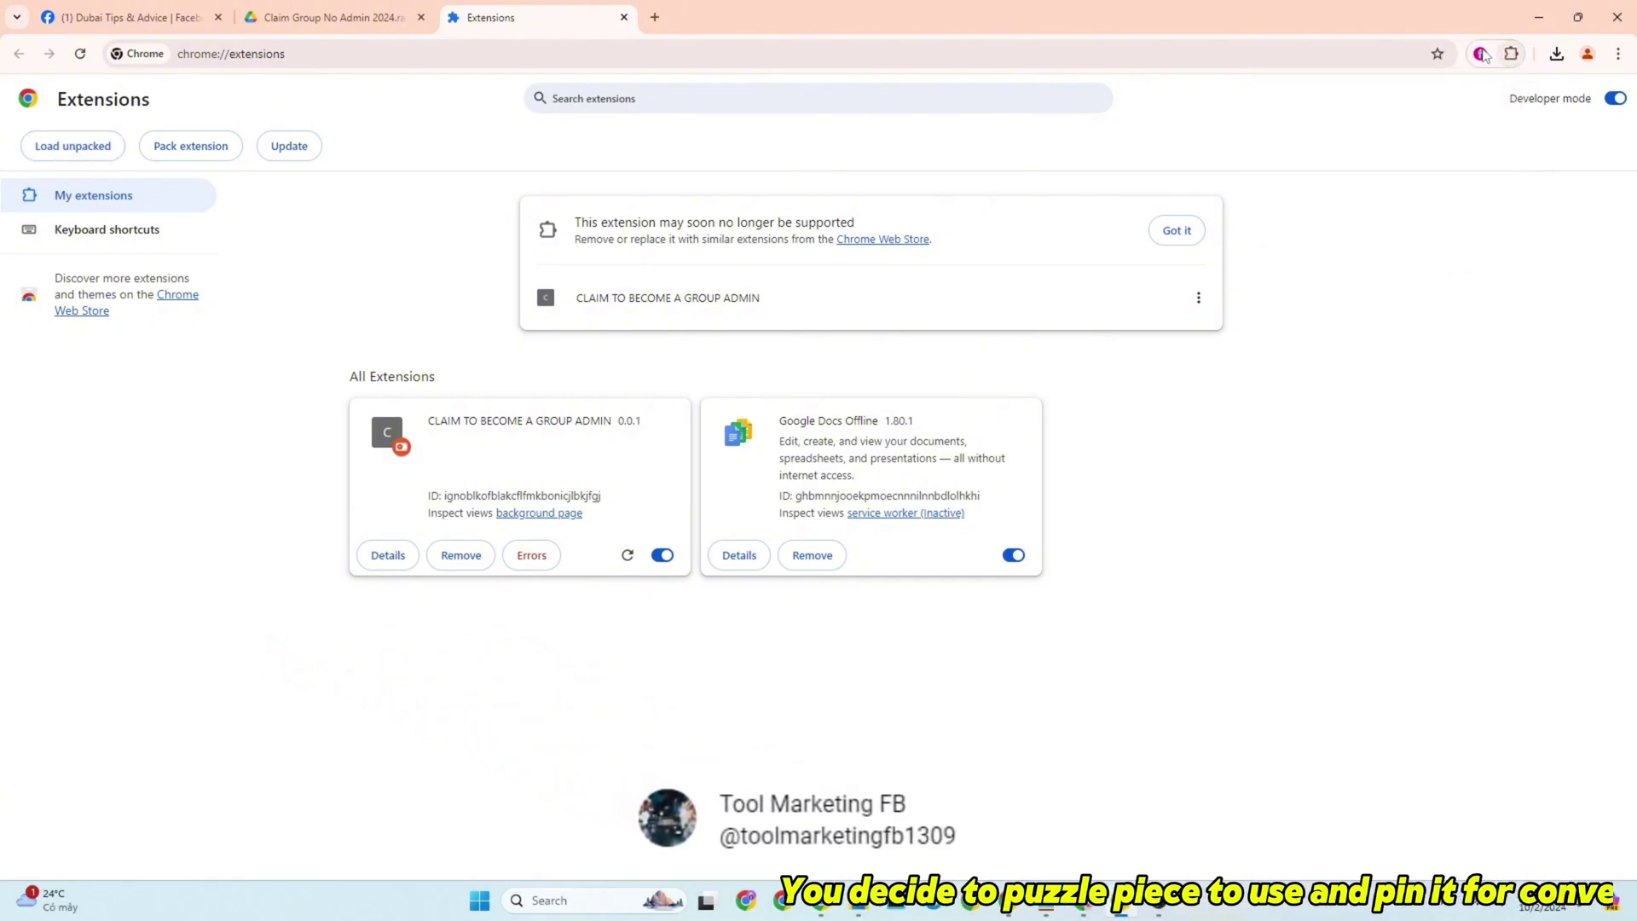
left_click(1480, 54)
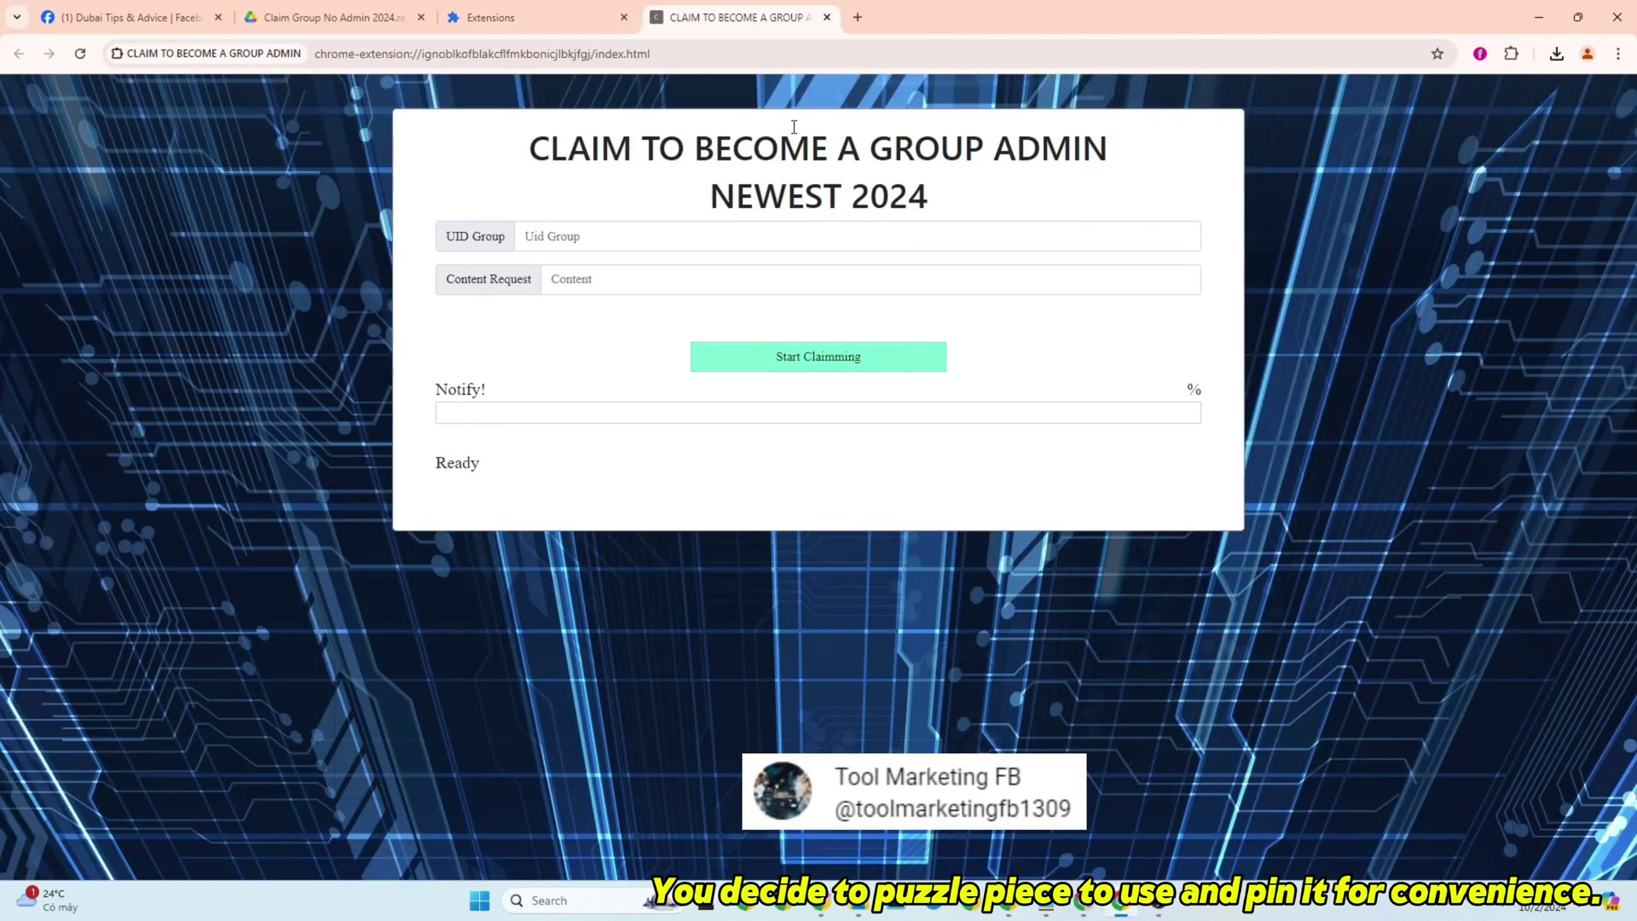
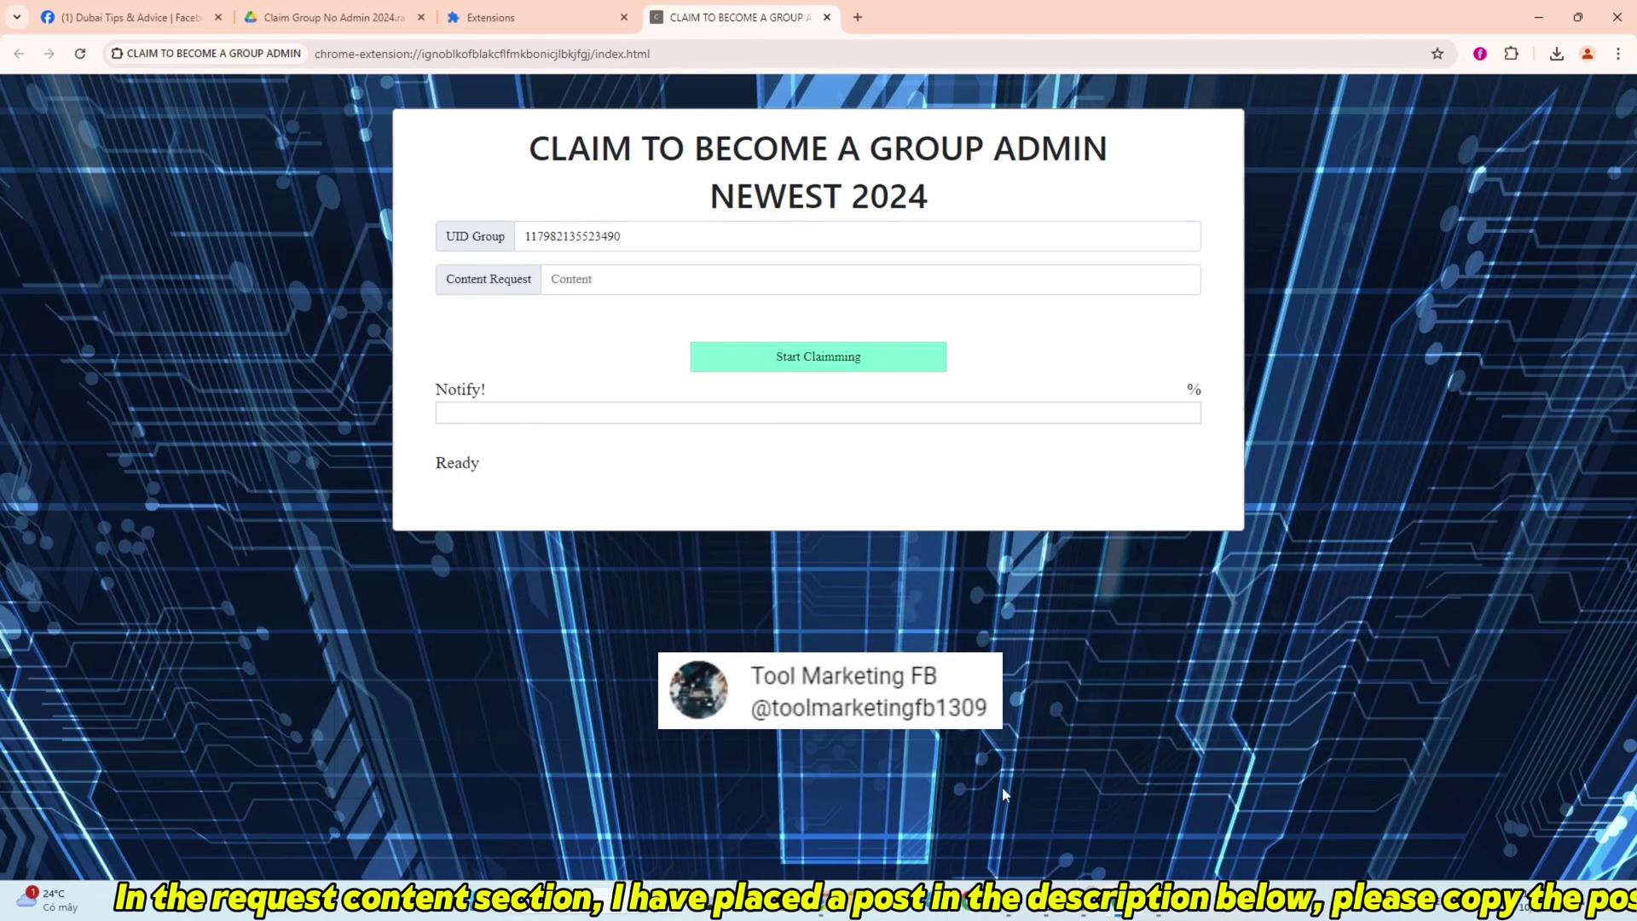
Step: Copy the group UID from the claim form's UID Group field
left_click(1046, 900)
left_click_drag(928, 193, 1125, 468)
left_click(1270, 252)
left_click_drag(1464, 221, 1527, 223)
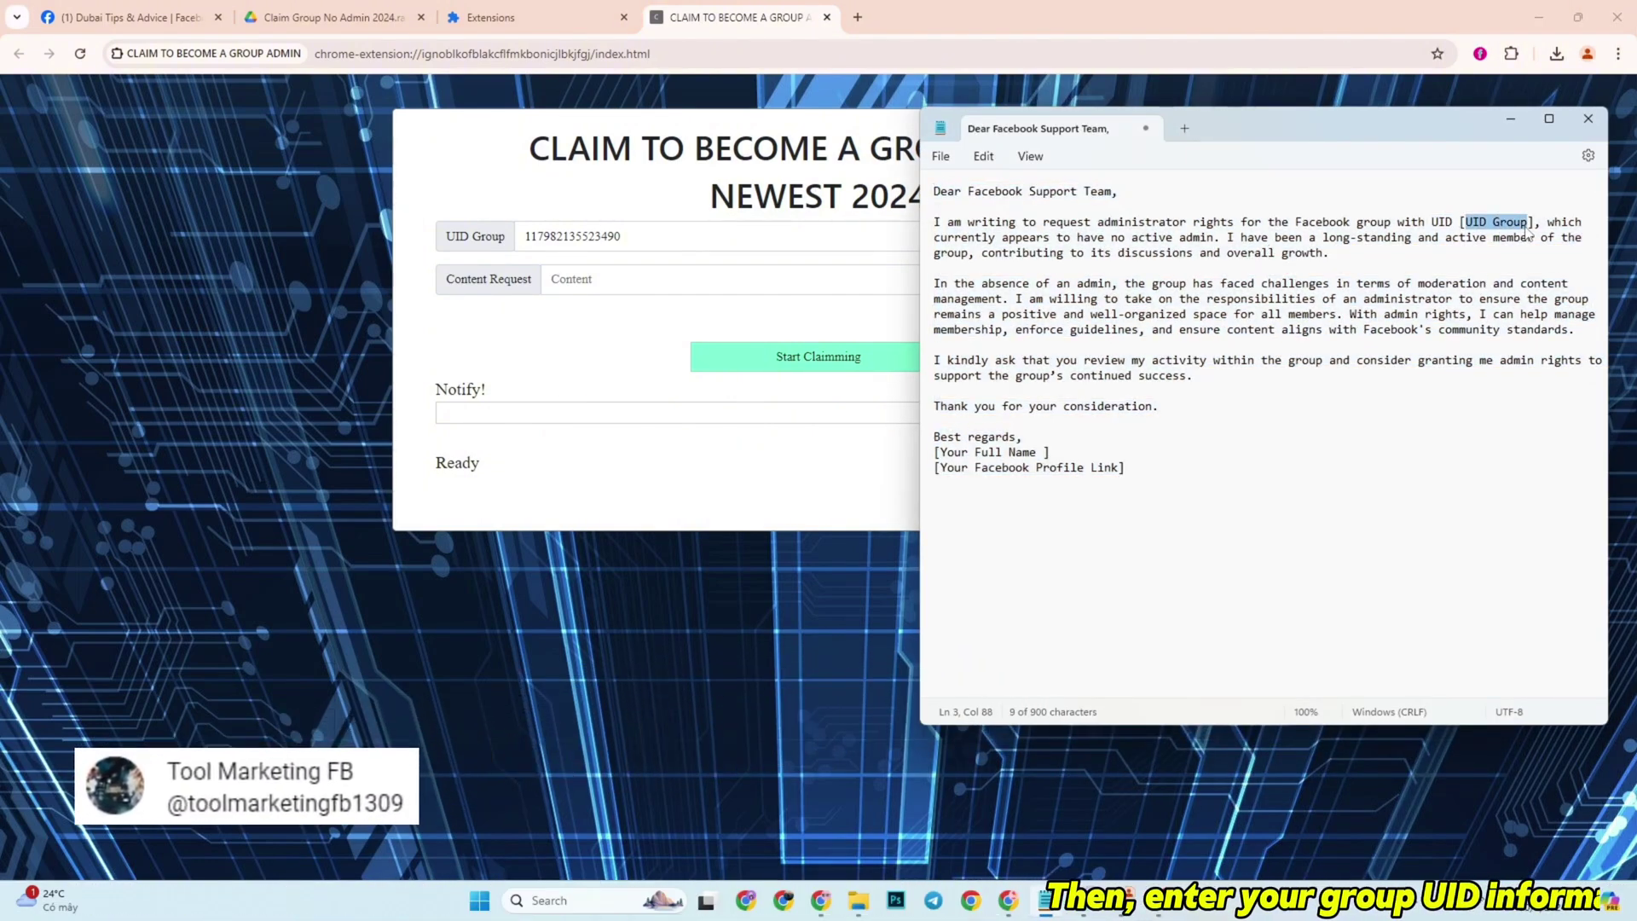
double_click(571, 236)
right_click(613, 245)
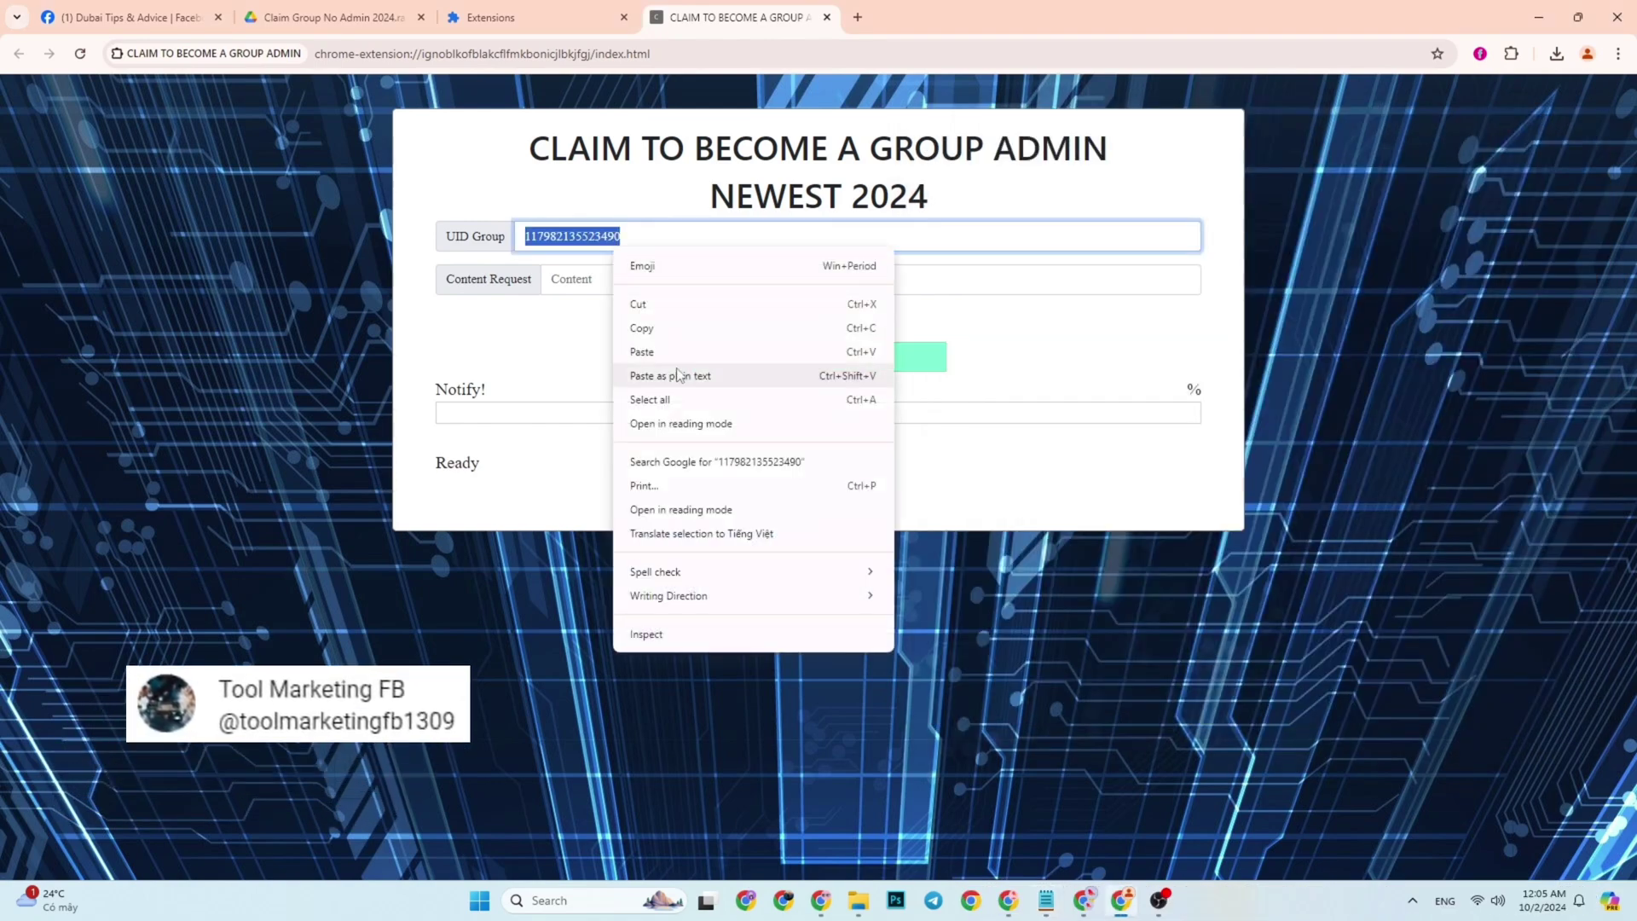
left_click(678, 327)
Step: Paste the group UID over the [UID Group] placeholder in the Notepad letter
left_click(1046, 900)
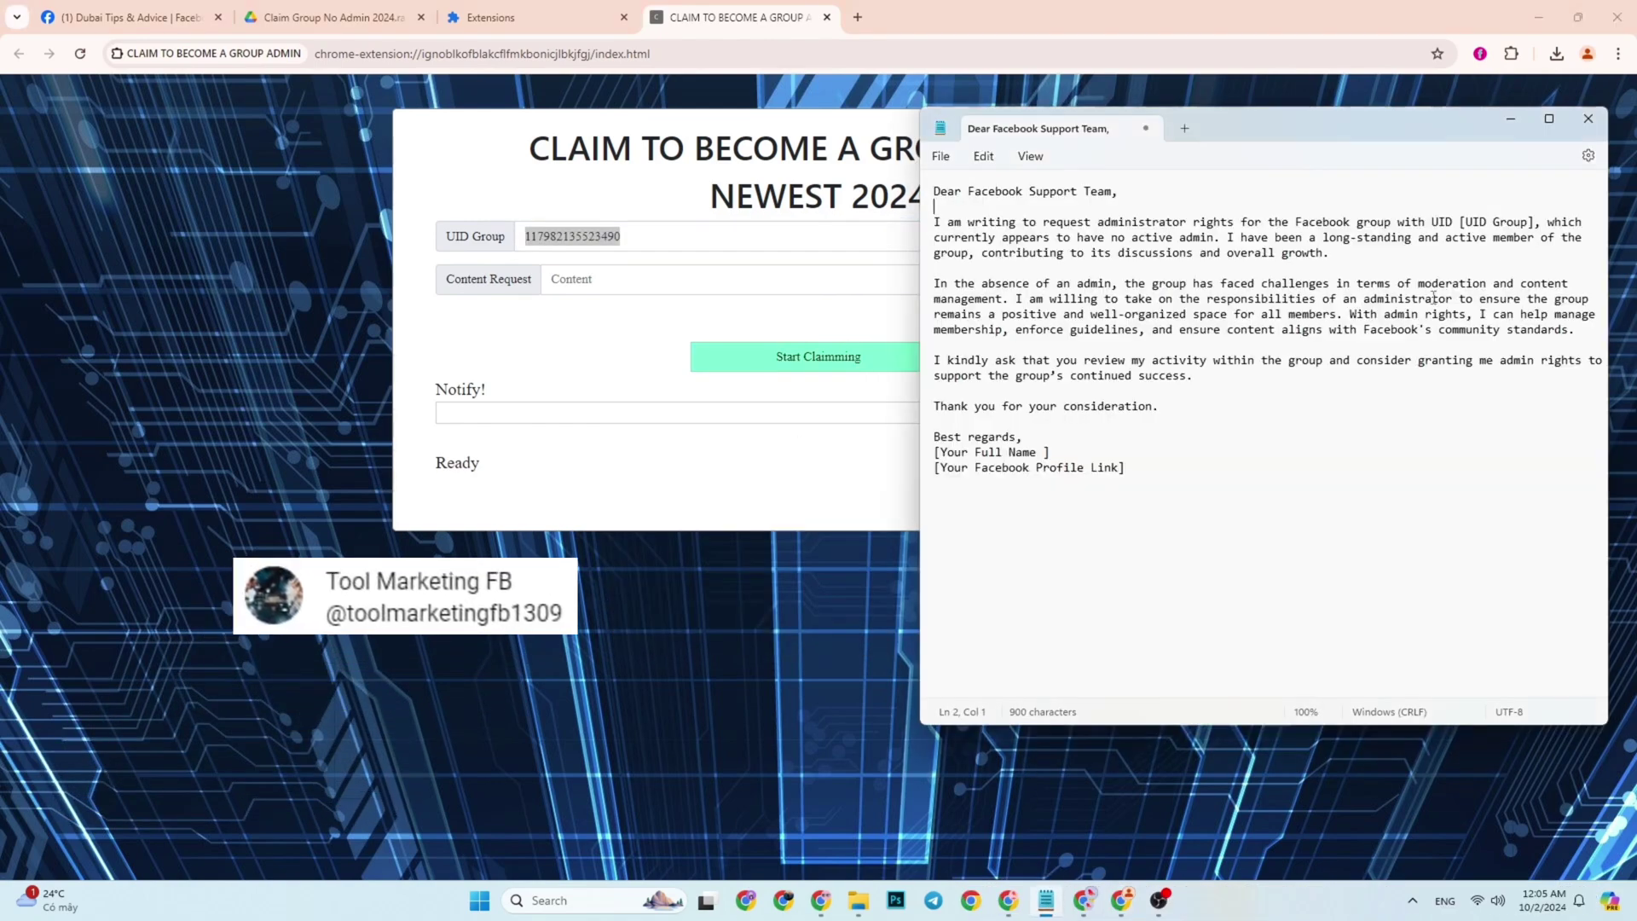
left_click_drag(1463, 222, 1530, 236)
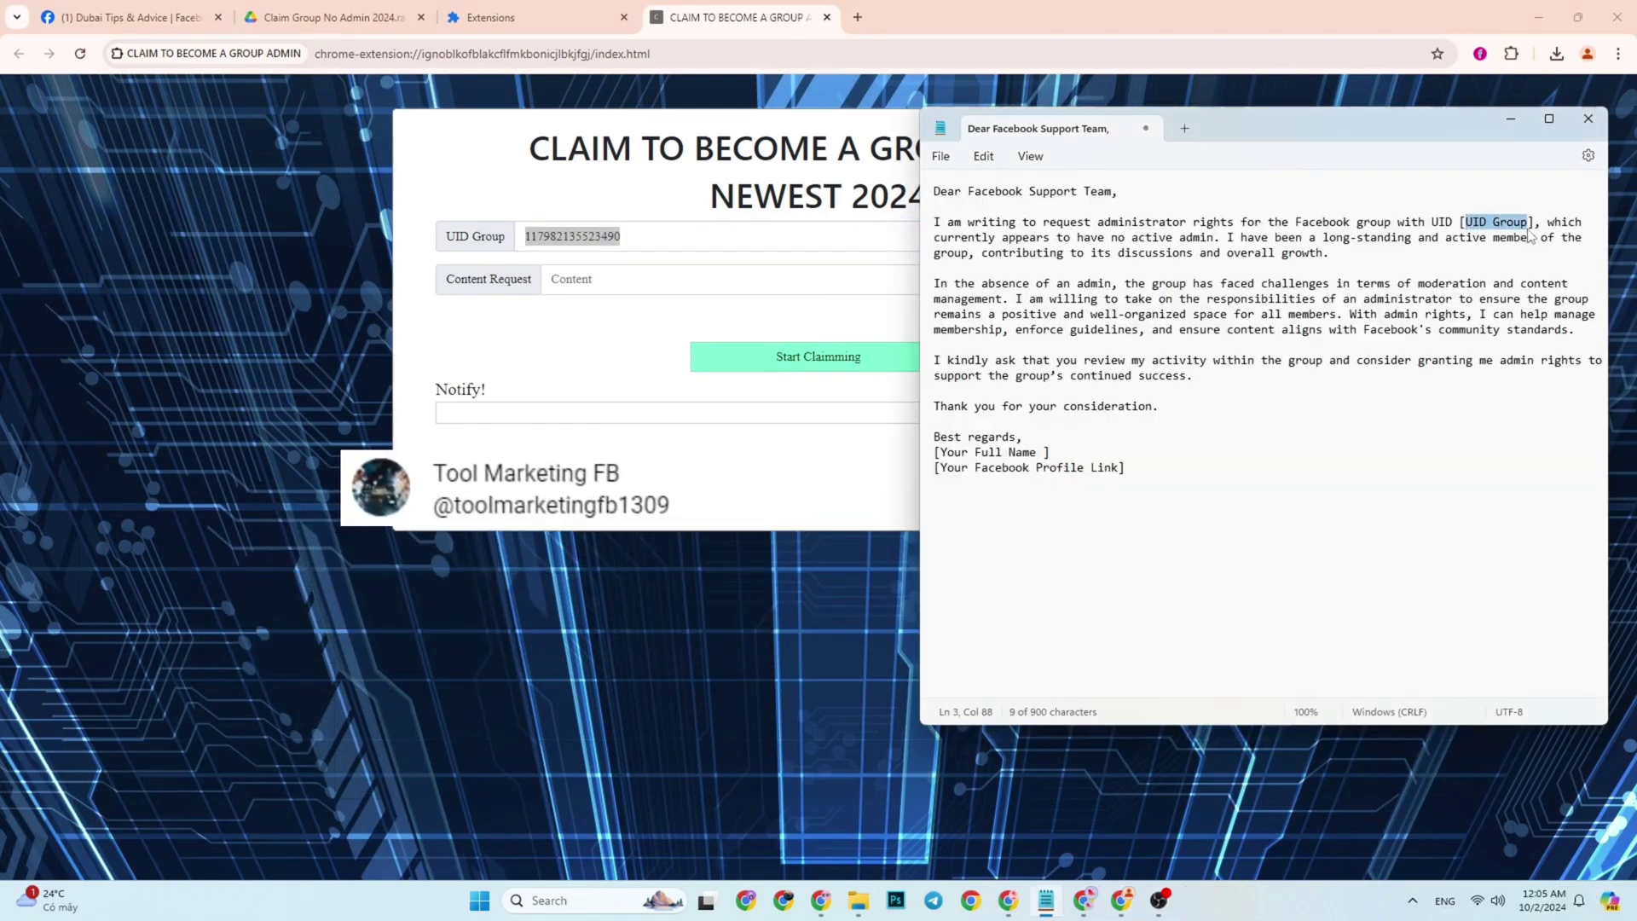
right_click(1522, 232)
left_click(1374, 356)
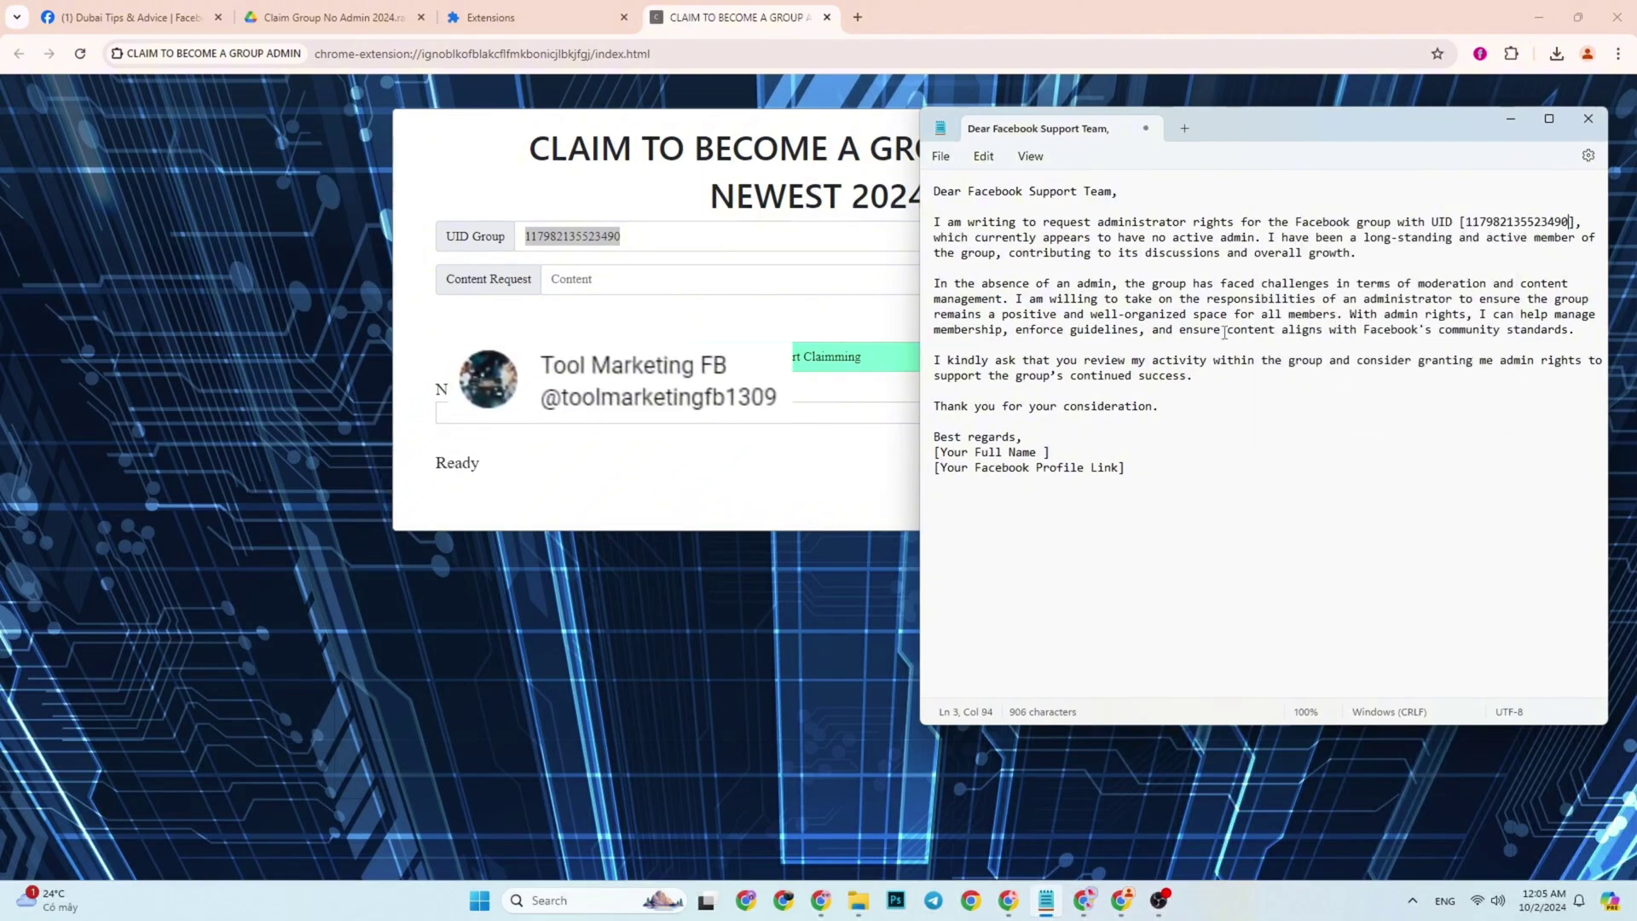
left_click_drag(941, 453, 1091, 468)
left_click(1091, 470)
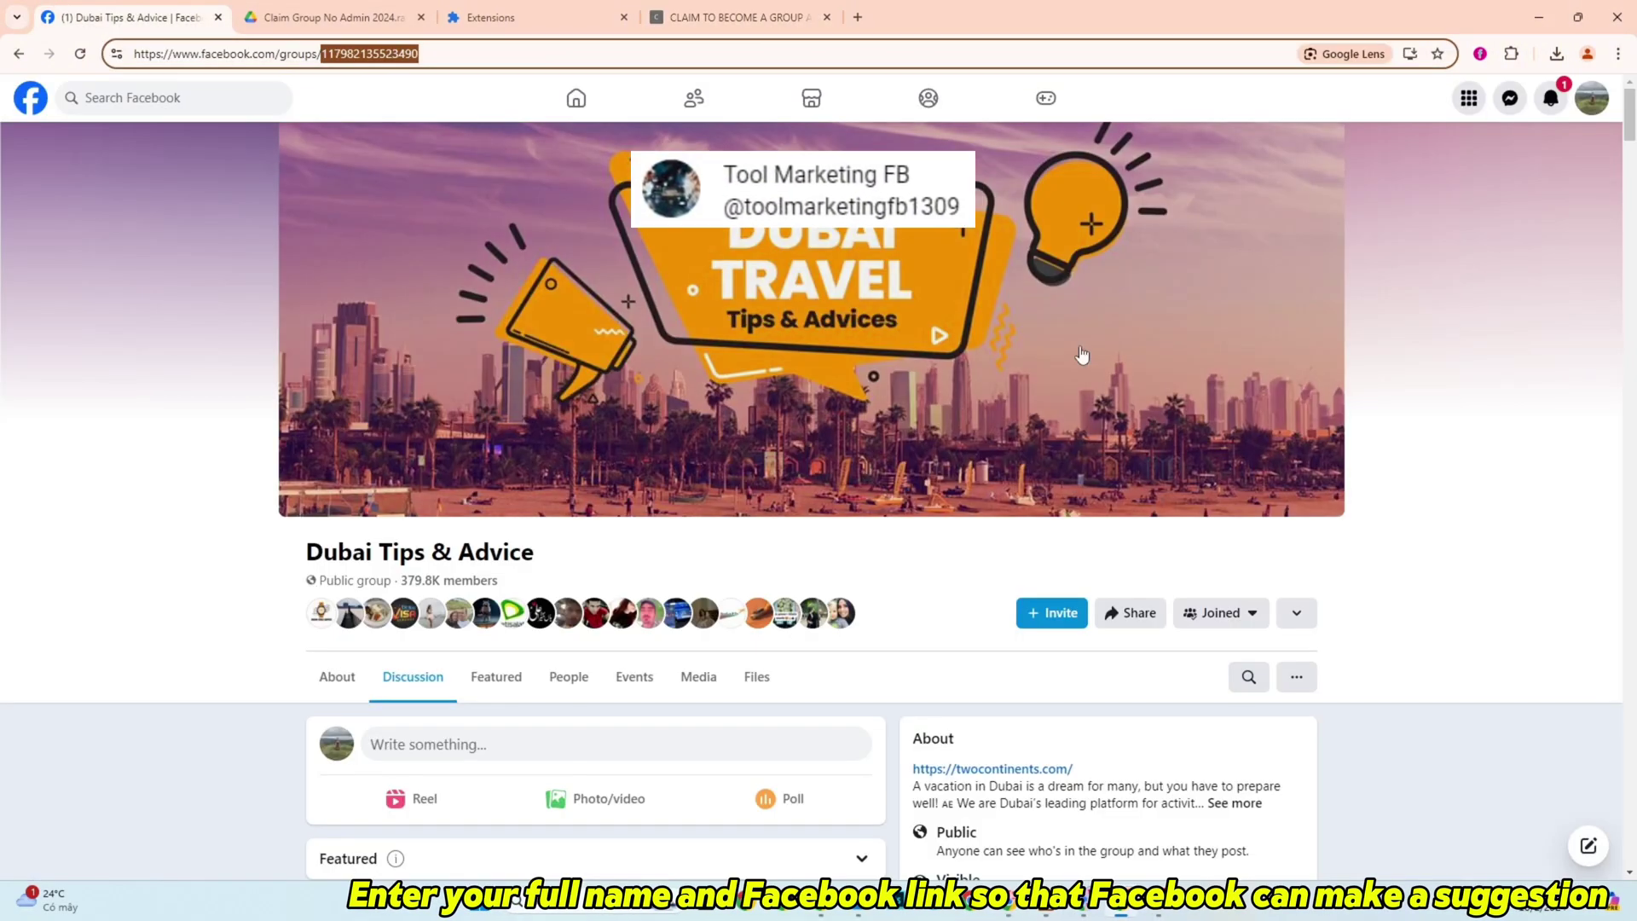
Step: Copy the Facebook profile name and paste it over the [Your Full Name] placeholder
left_click(1590, 97)
middle_click(1480, 176)
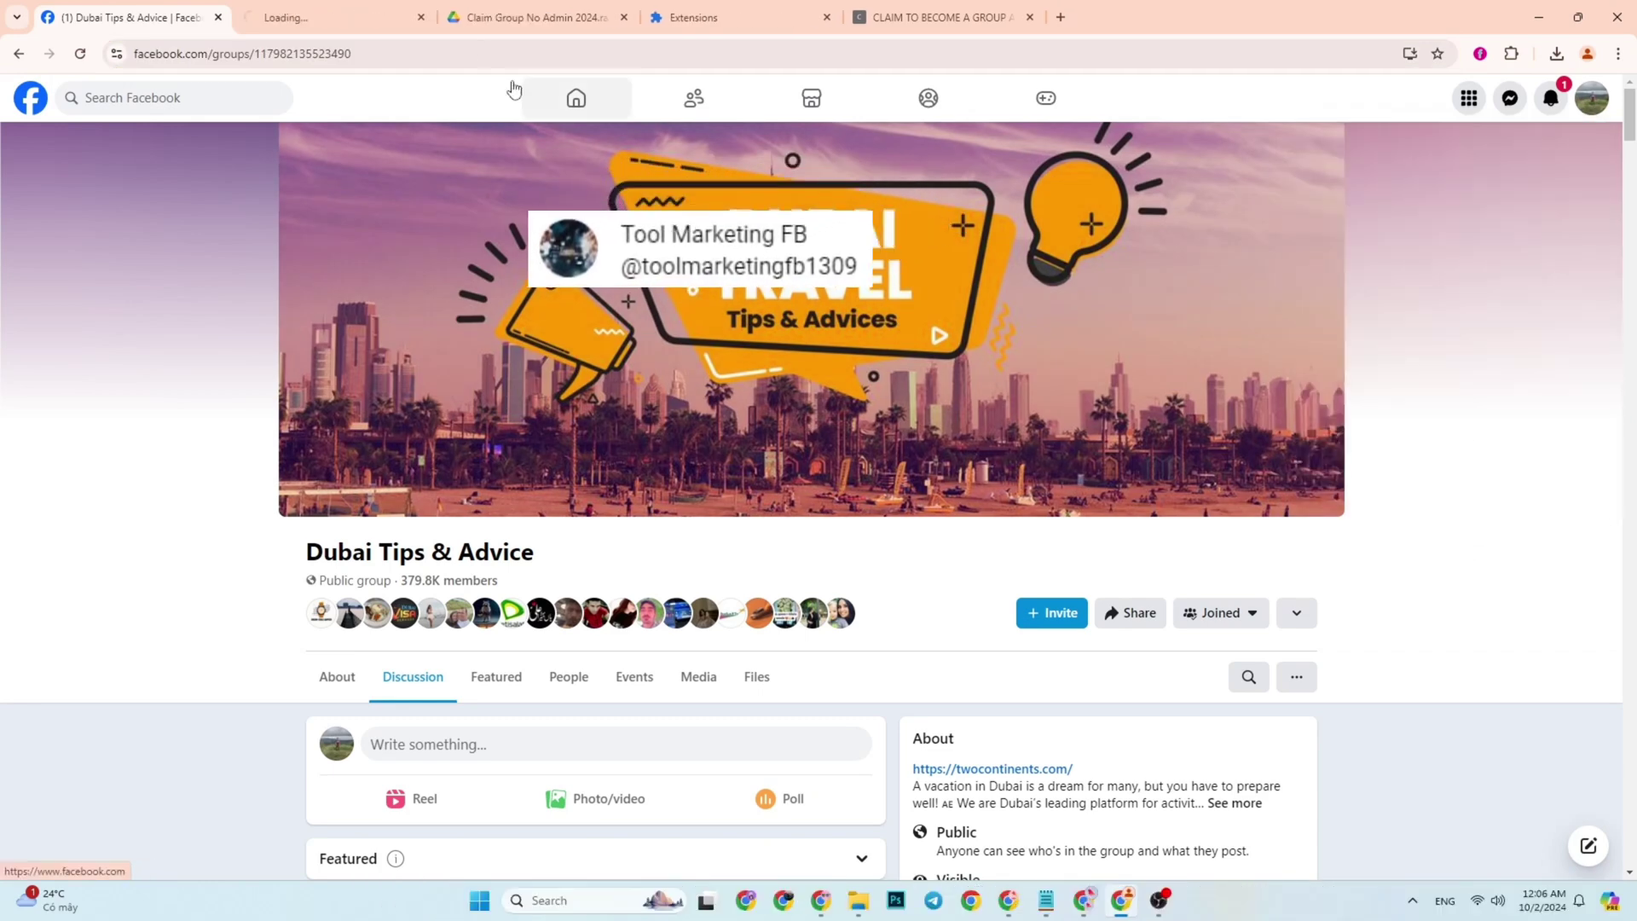
left_click(281, 17)
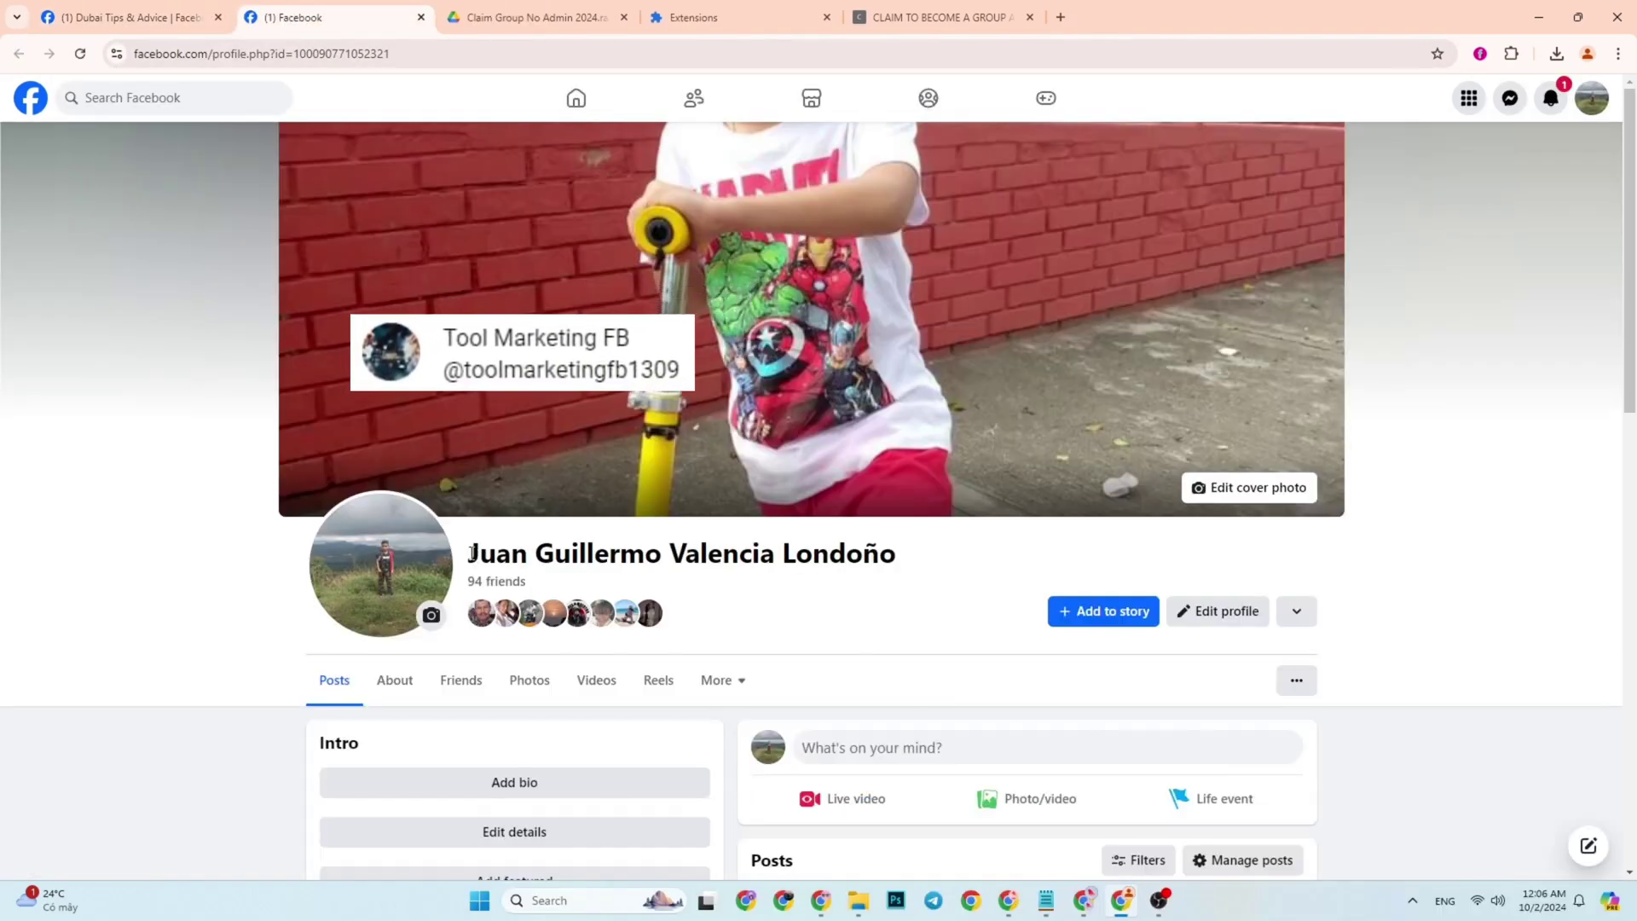
left_click_drag(468, 554, 902, 556)
right_click(883, 554)
left_click(945, 569)
left_click(1046, 900)
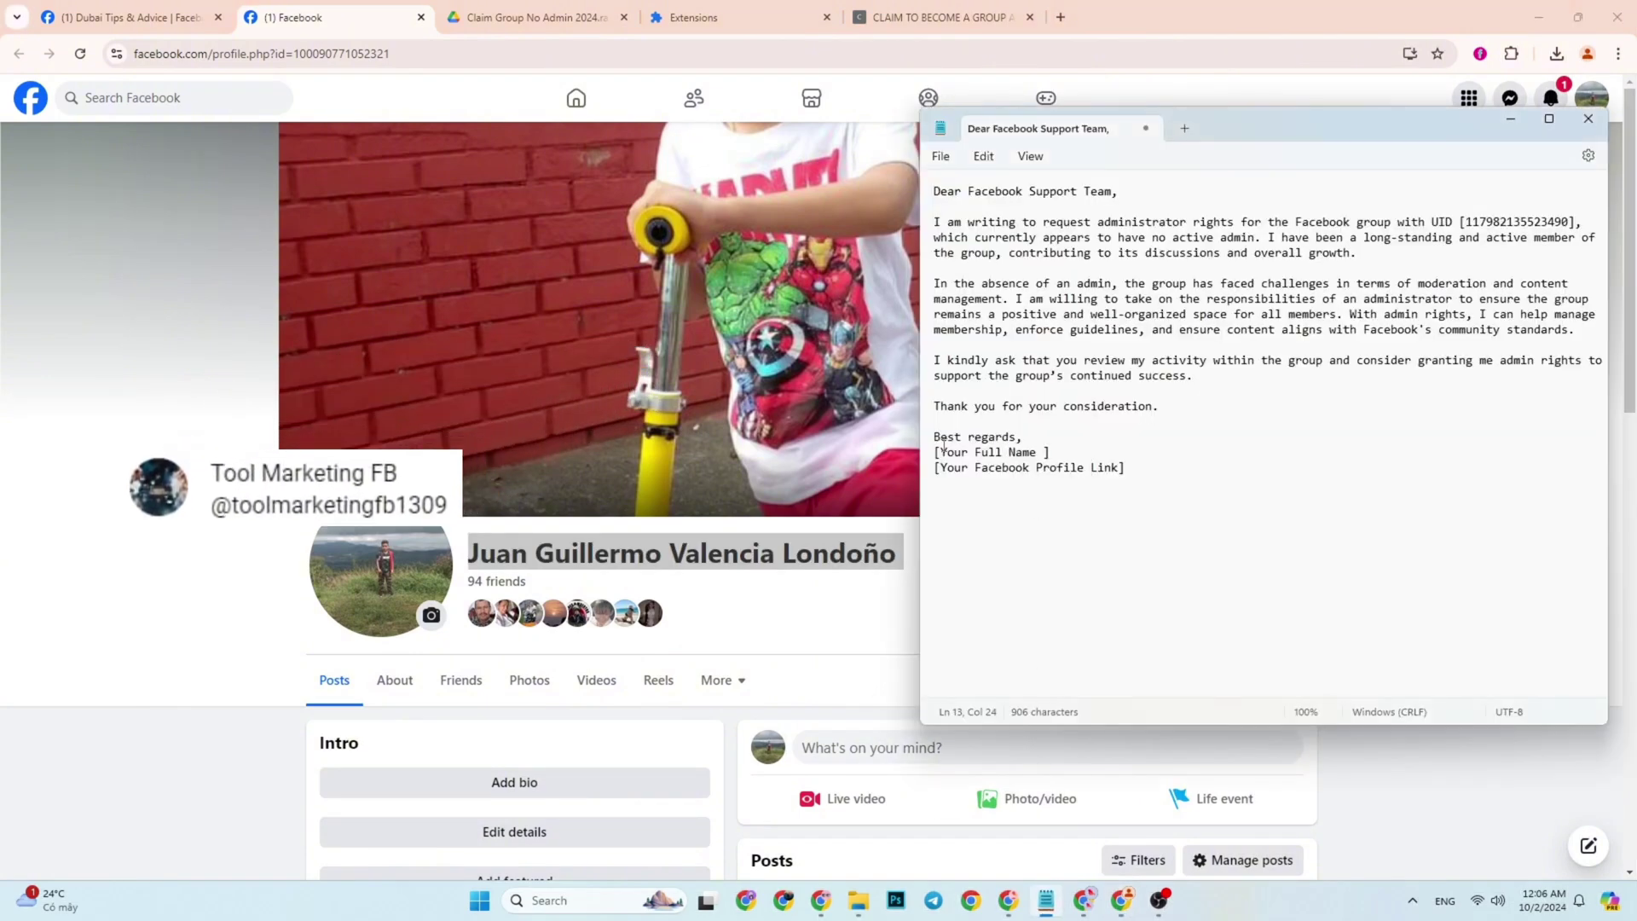
right_click(1029, 453)
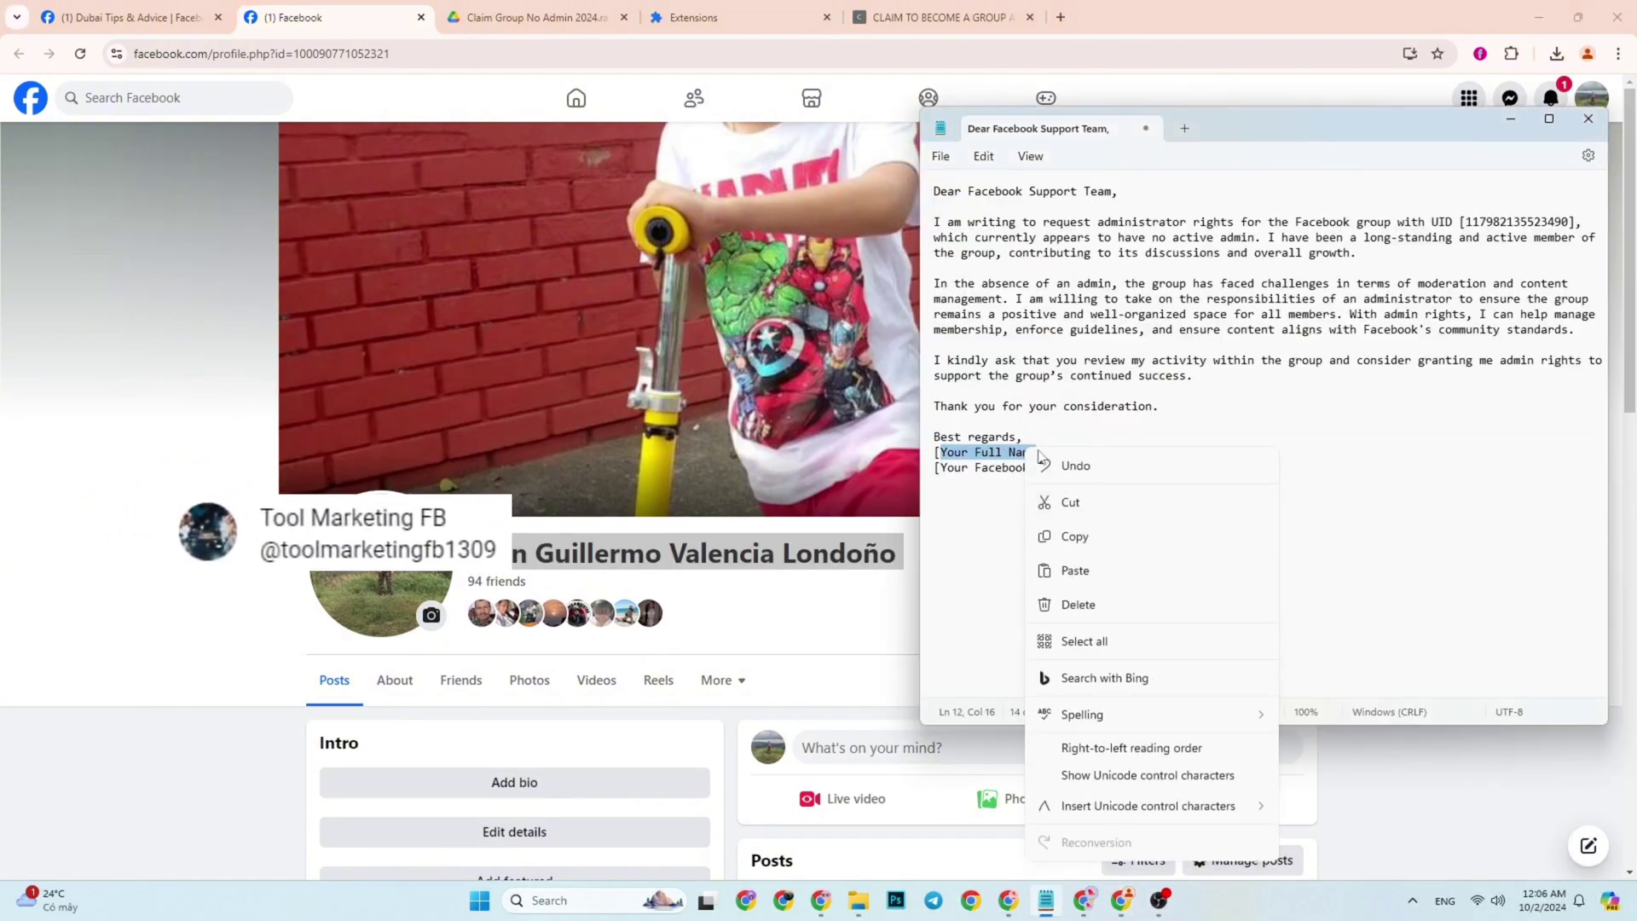
left_click(1084, 537)
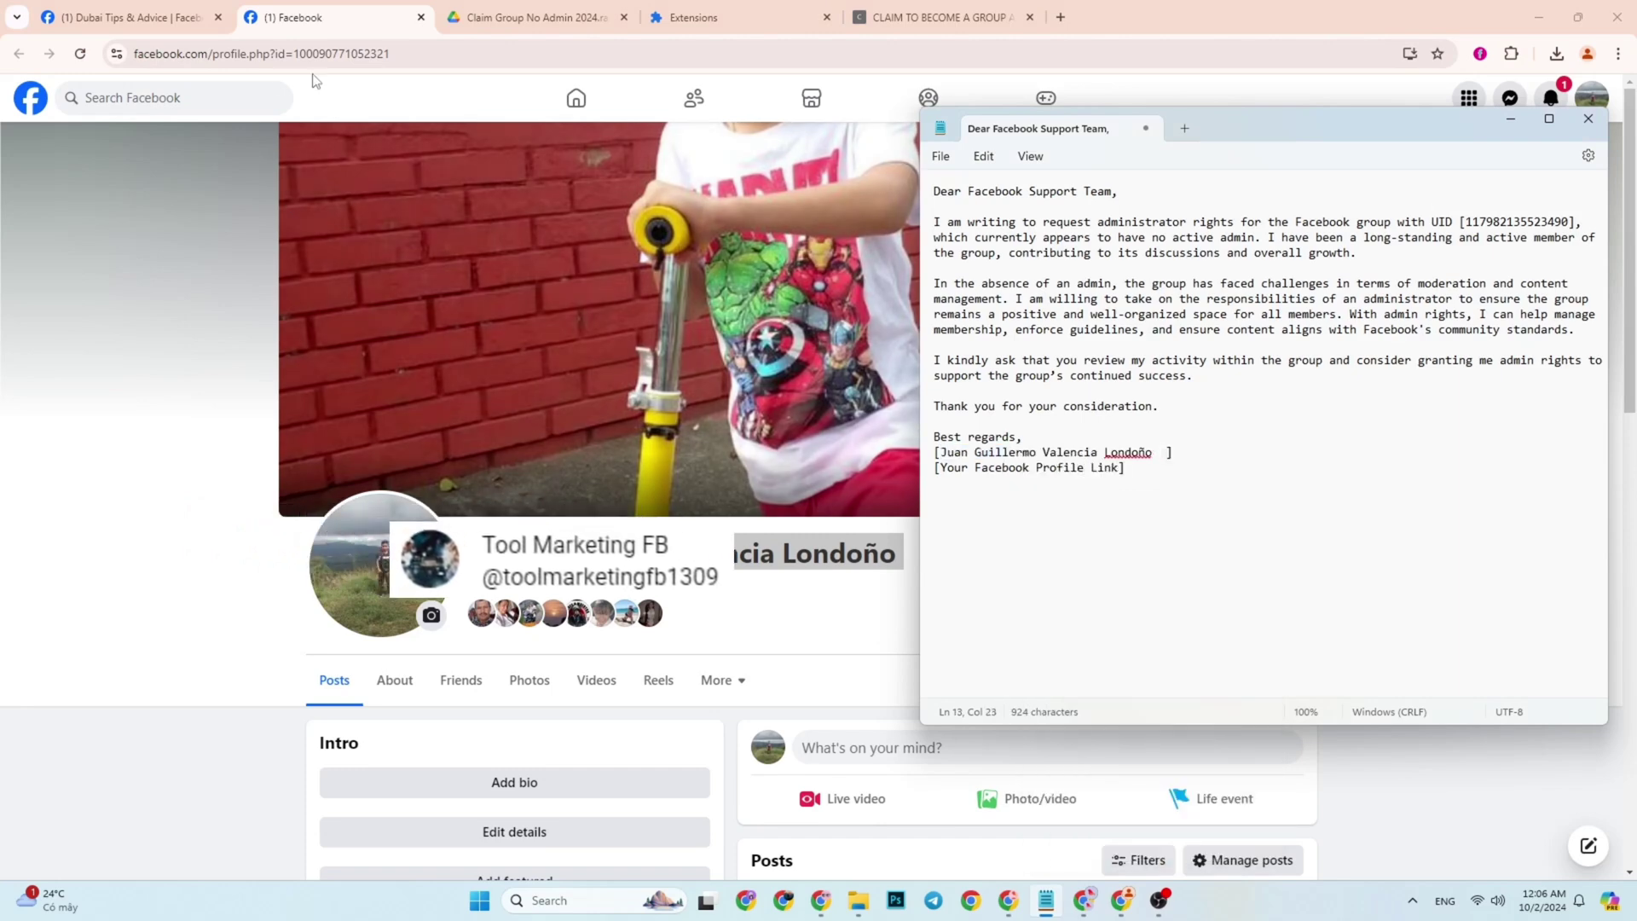
Step: Copy the profile page address and paste it over [Your Facebook Profile Link]
left_click(354, 53)
right_click(355, 52)
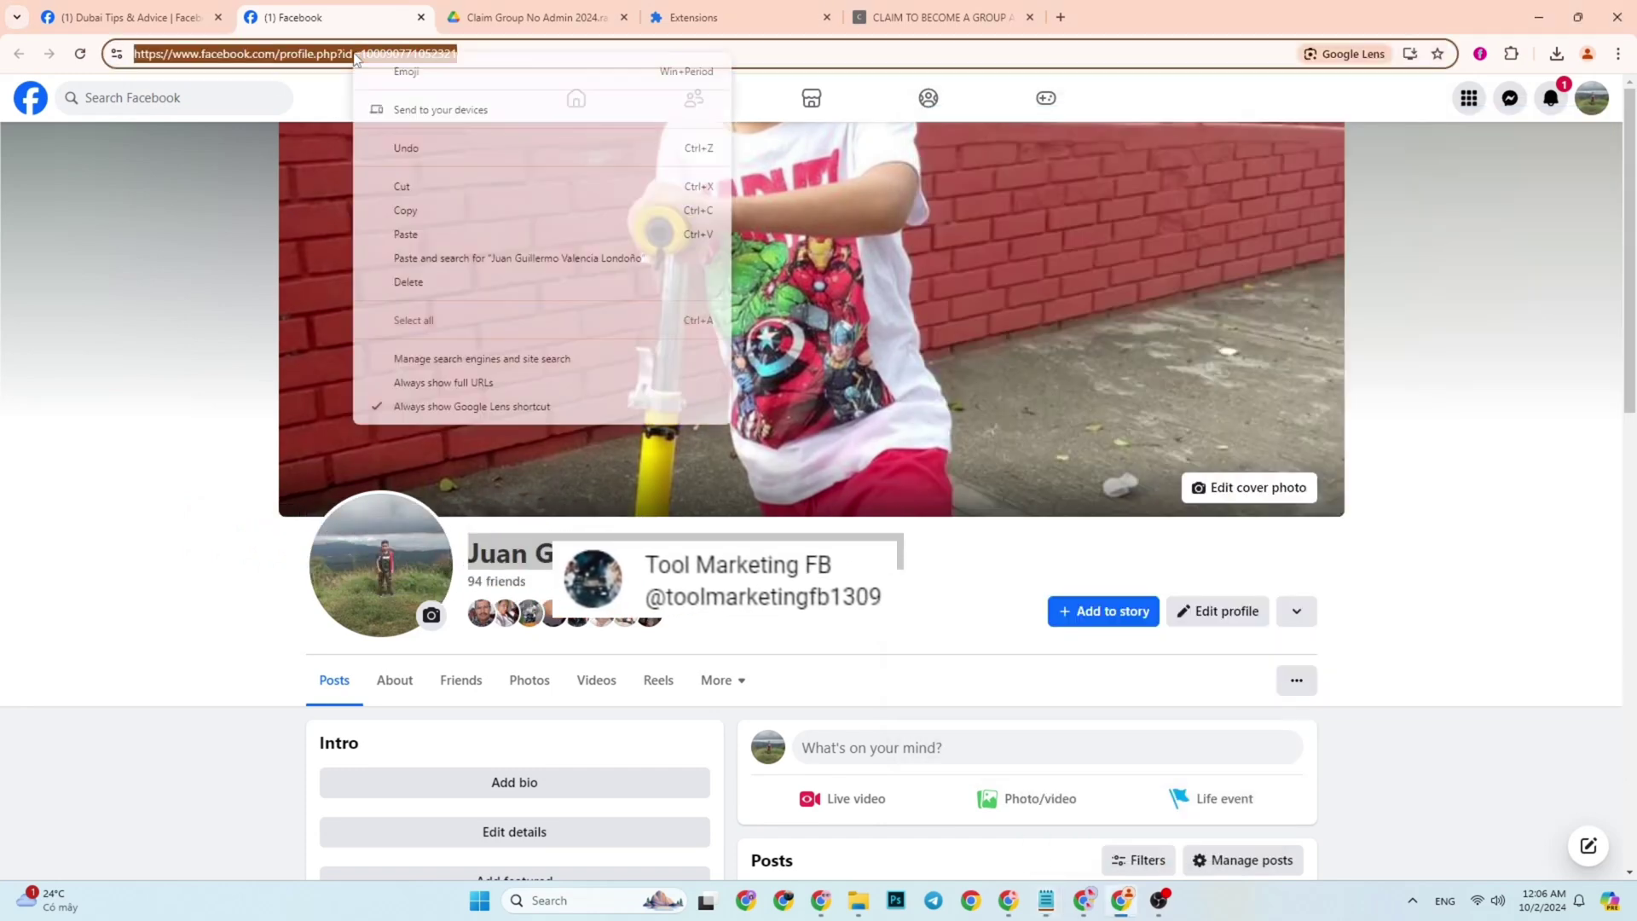
left_click(450, 213)
key("alt+Tab")
left_click_drag(954, 474, 1117, 474)
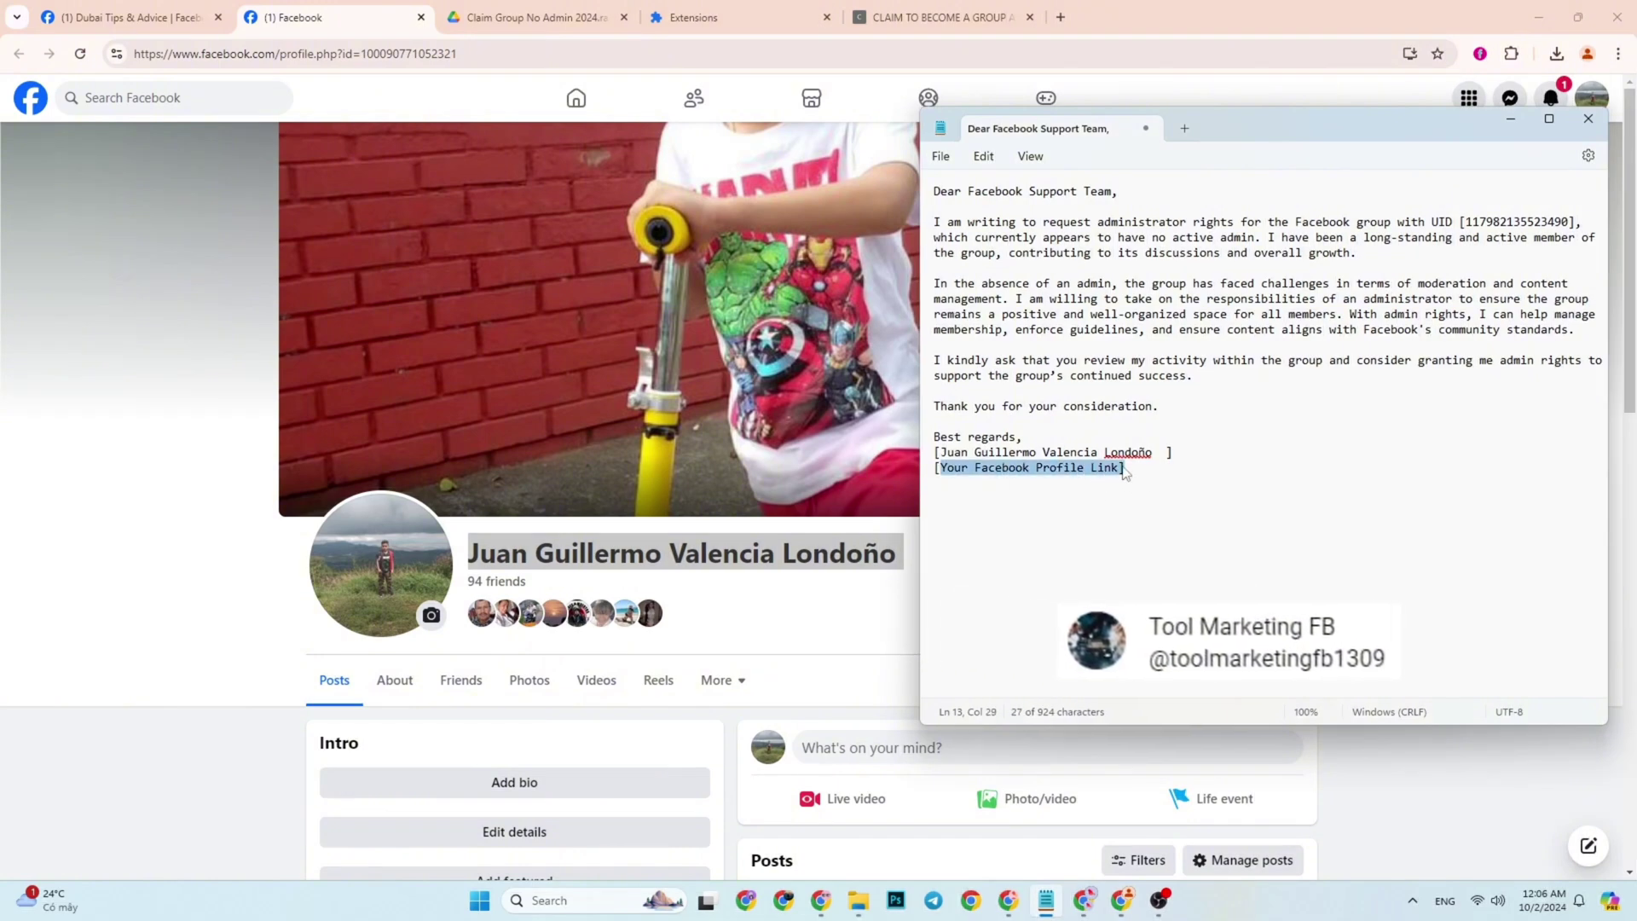
right_click(1106, 474)
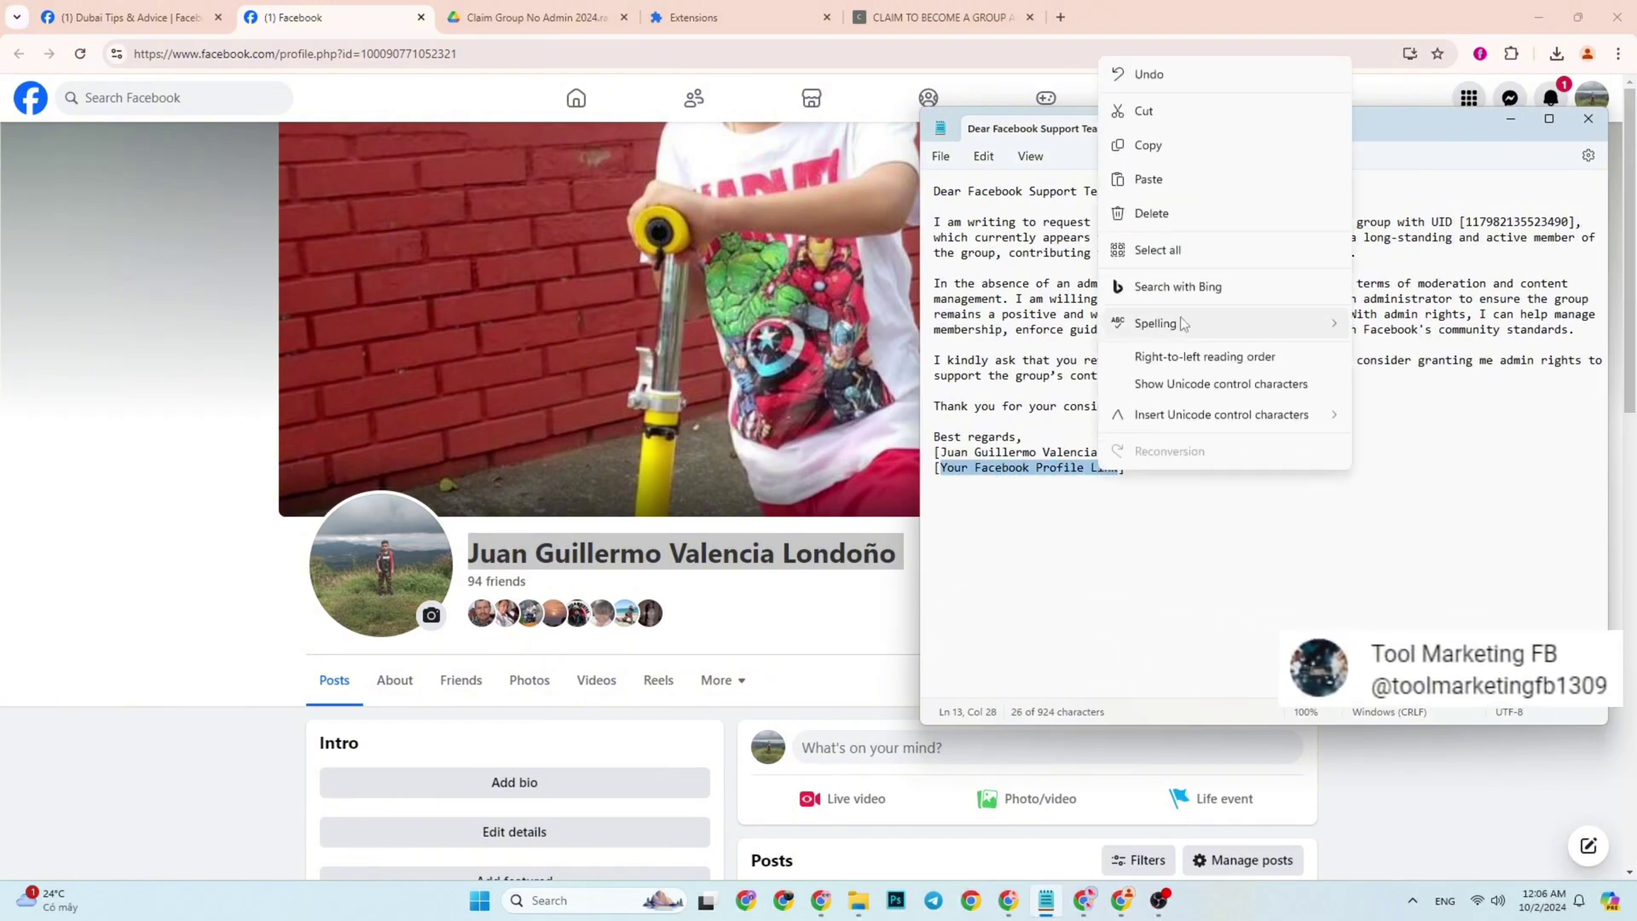
left_click(1183, 175)
left_click(1276, 483)
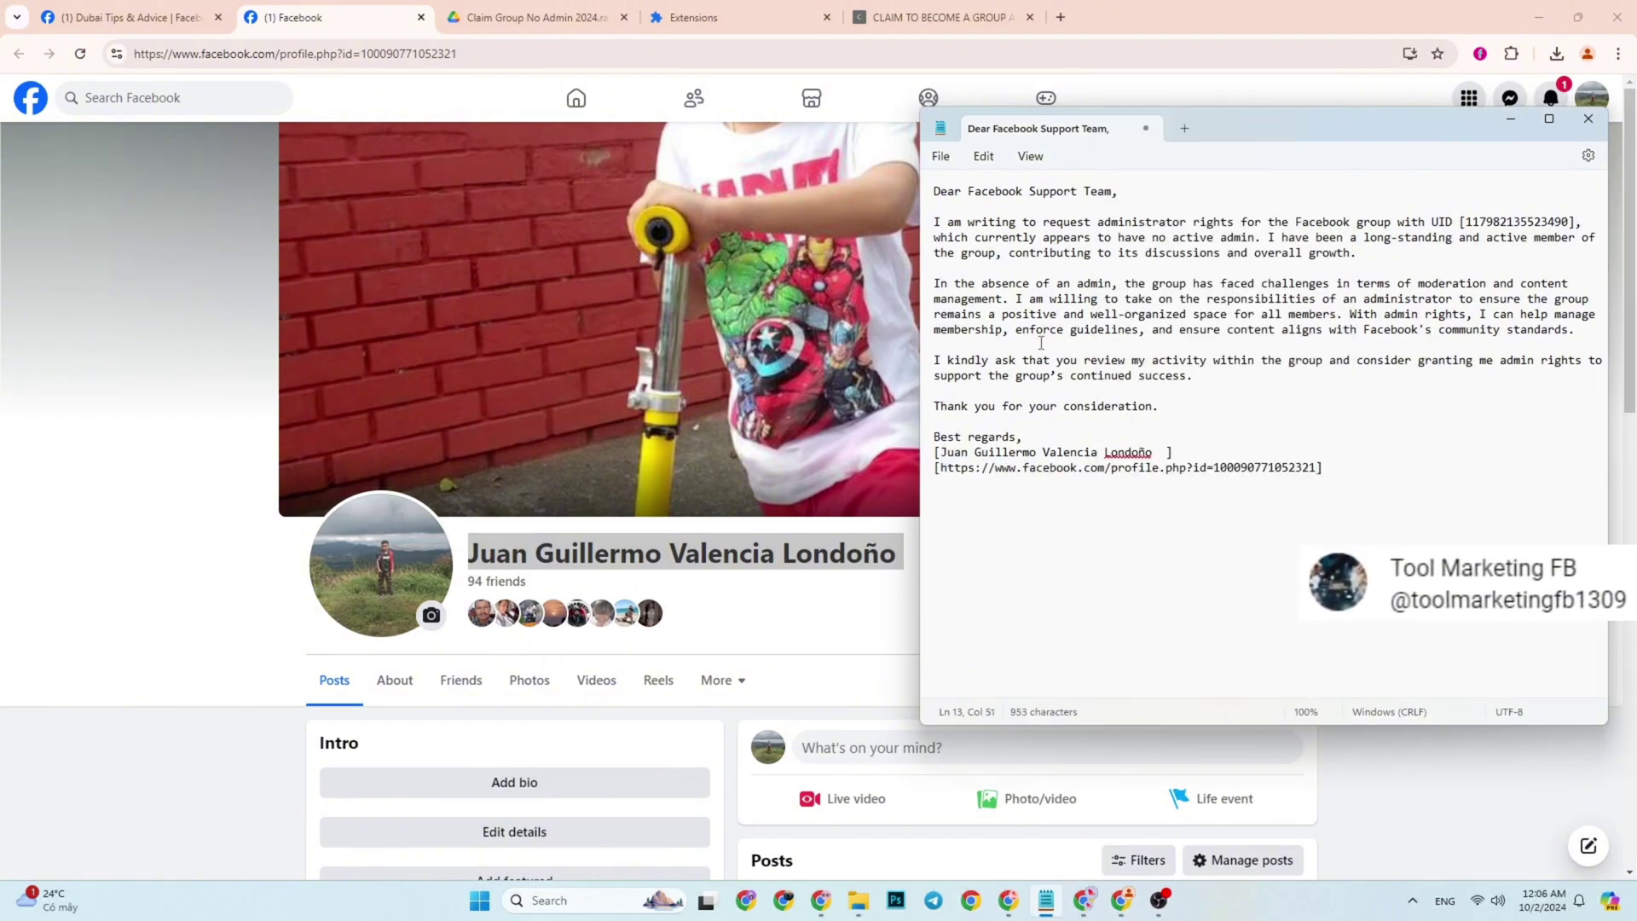
left_click(938, 17)
Step: Select the entire completed request letter in Notepad and copy it
left_click(1046, 900)
left_click(1091, 409)
left_click_drag(936, 192, 1428, 478)
right_click(1230, 329)
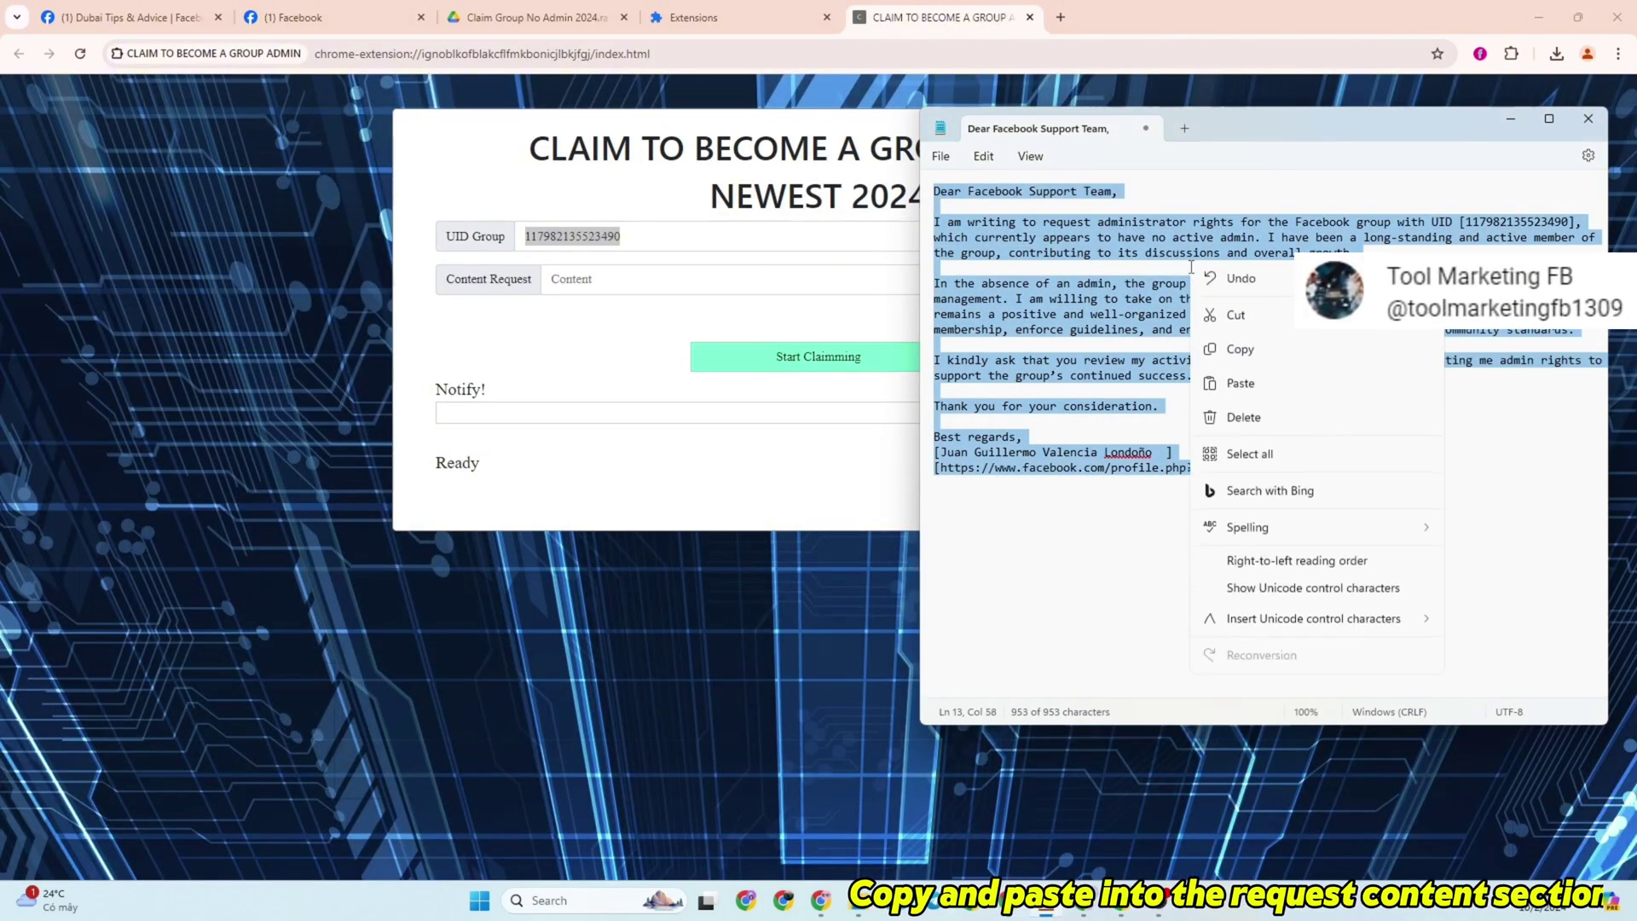
left_click(1253, 354)
left_click(1157, 331)
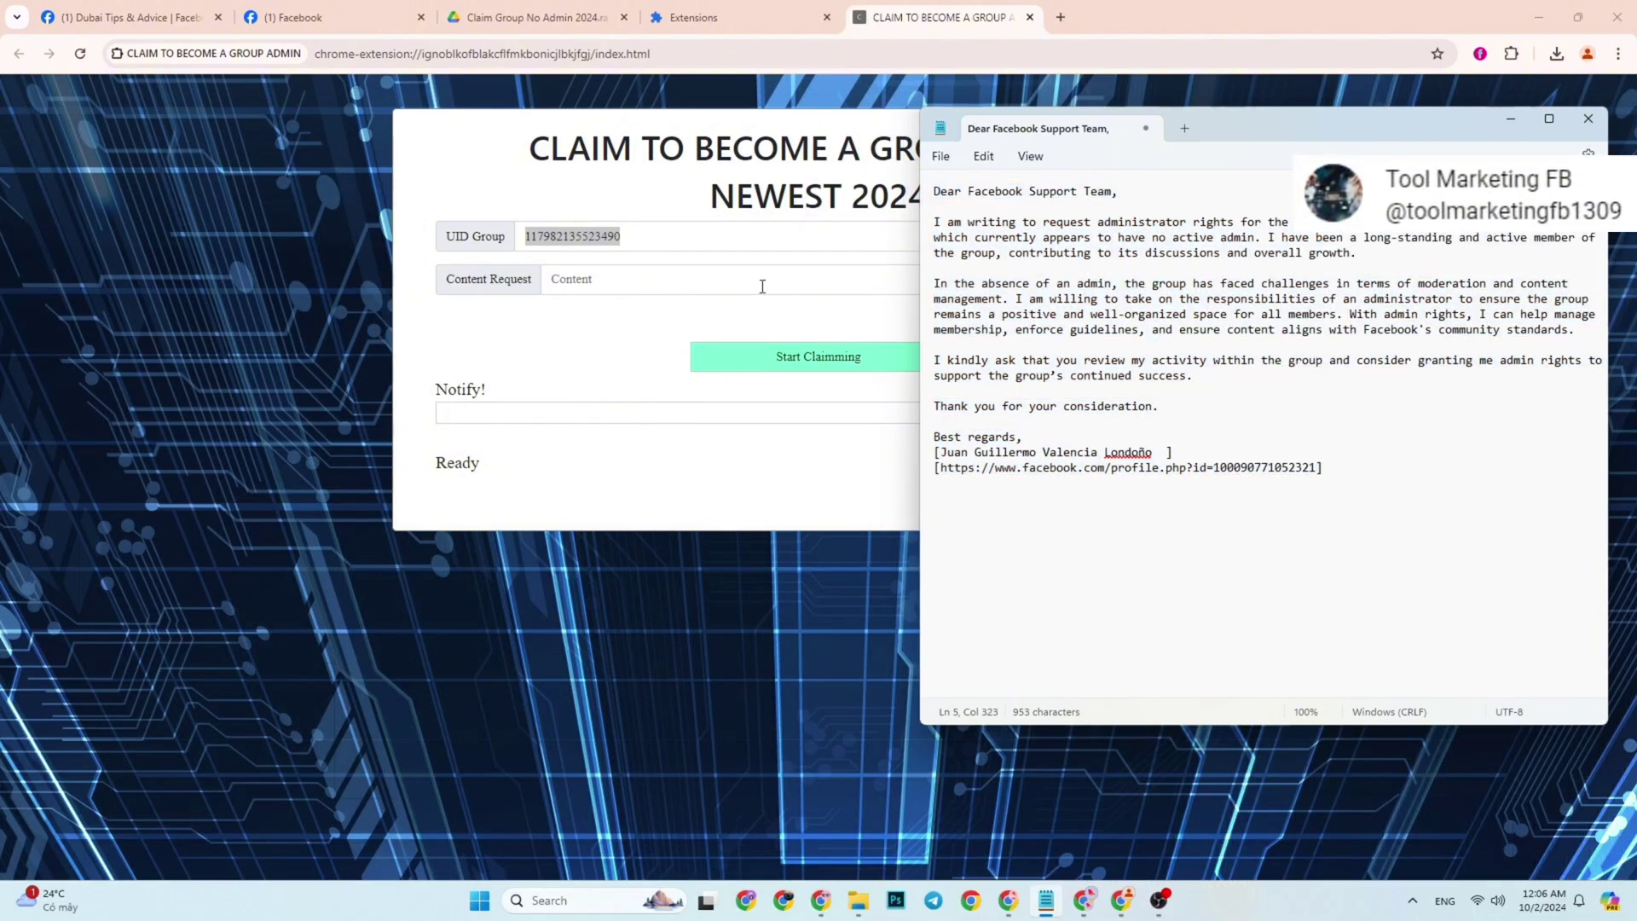
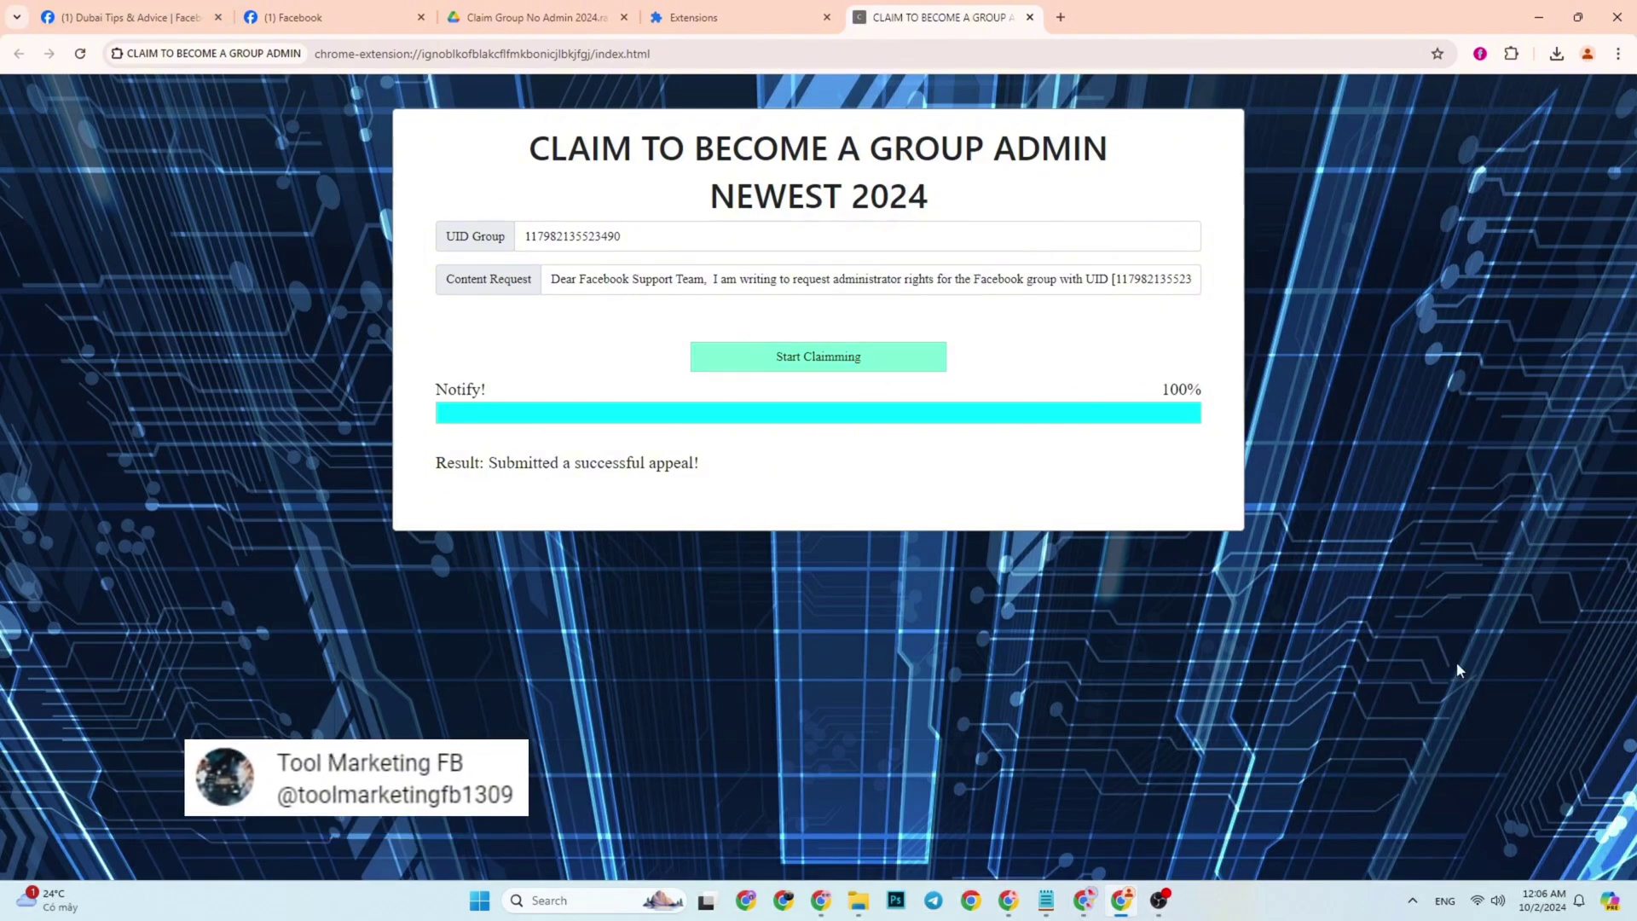
Step: Select the 'Submitted a successful appeal!' result, then return to the reloaded Dubai Tips & Advice group page
triple_click(631, 460)
left_click(554, 322)
left_click(128, 17)
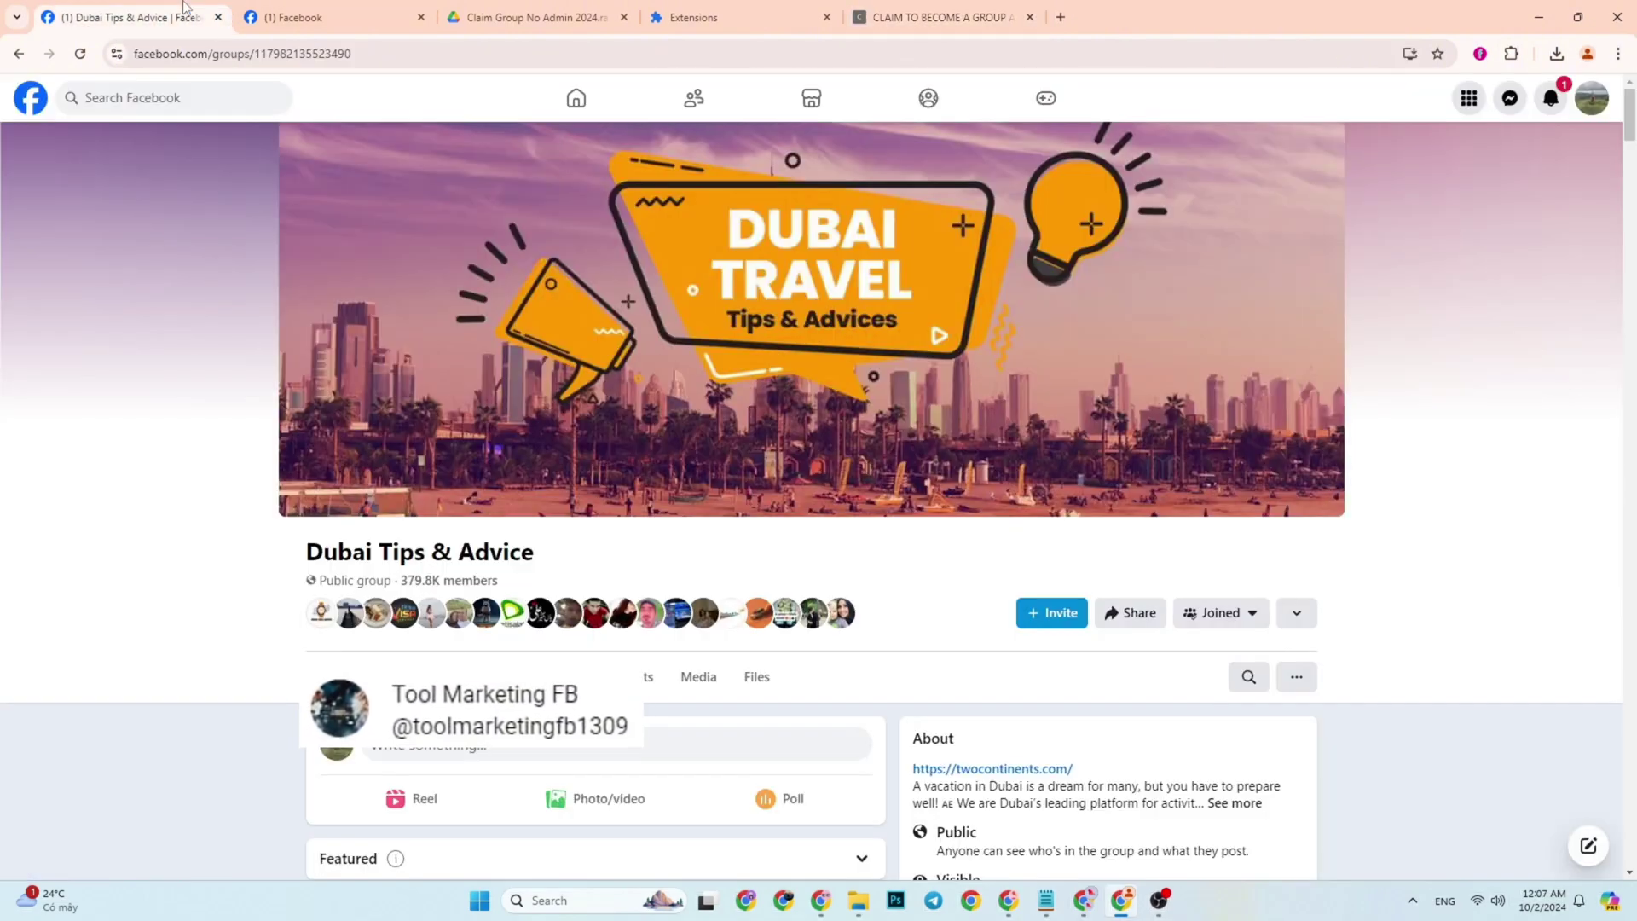
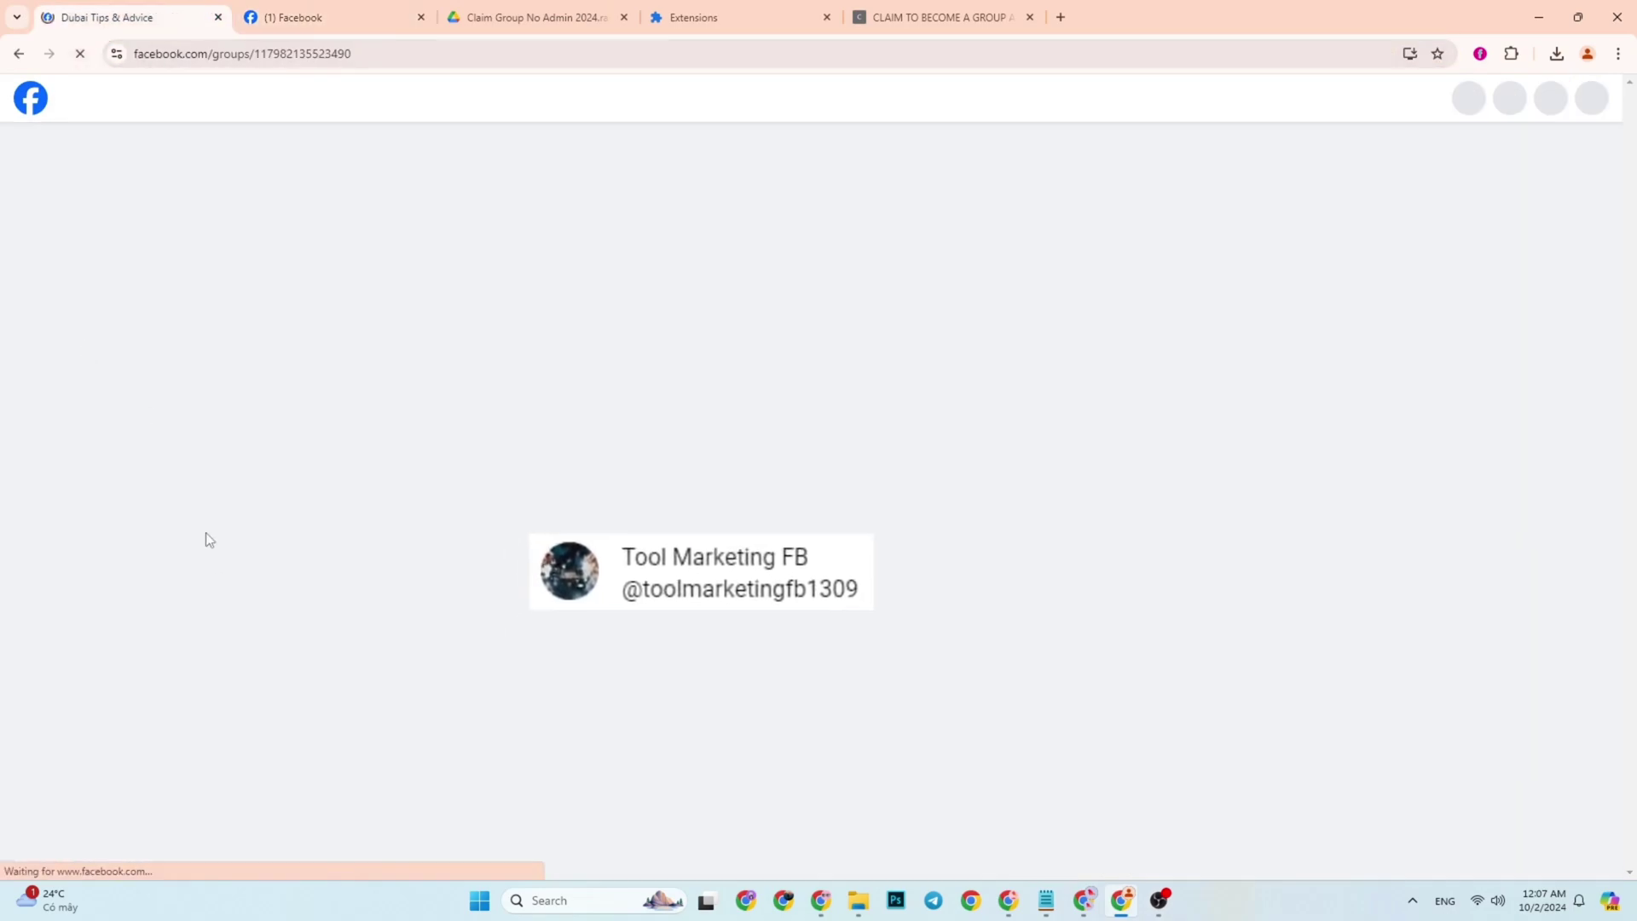
Step: Show the Dubai Tips & Advice group's member list and reload it
scroll(214, 575, "down", 2)
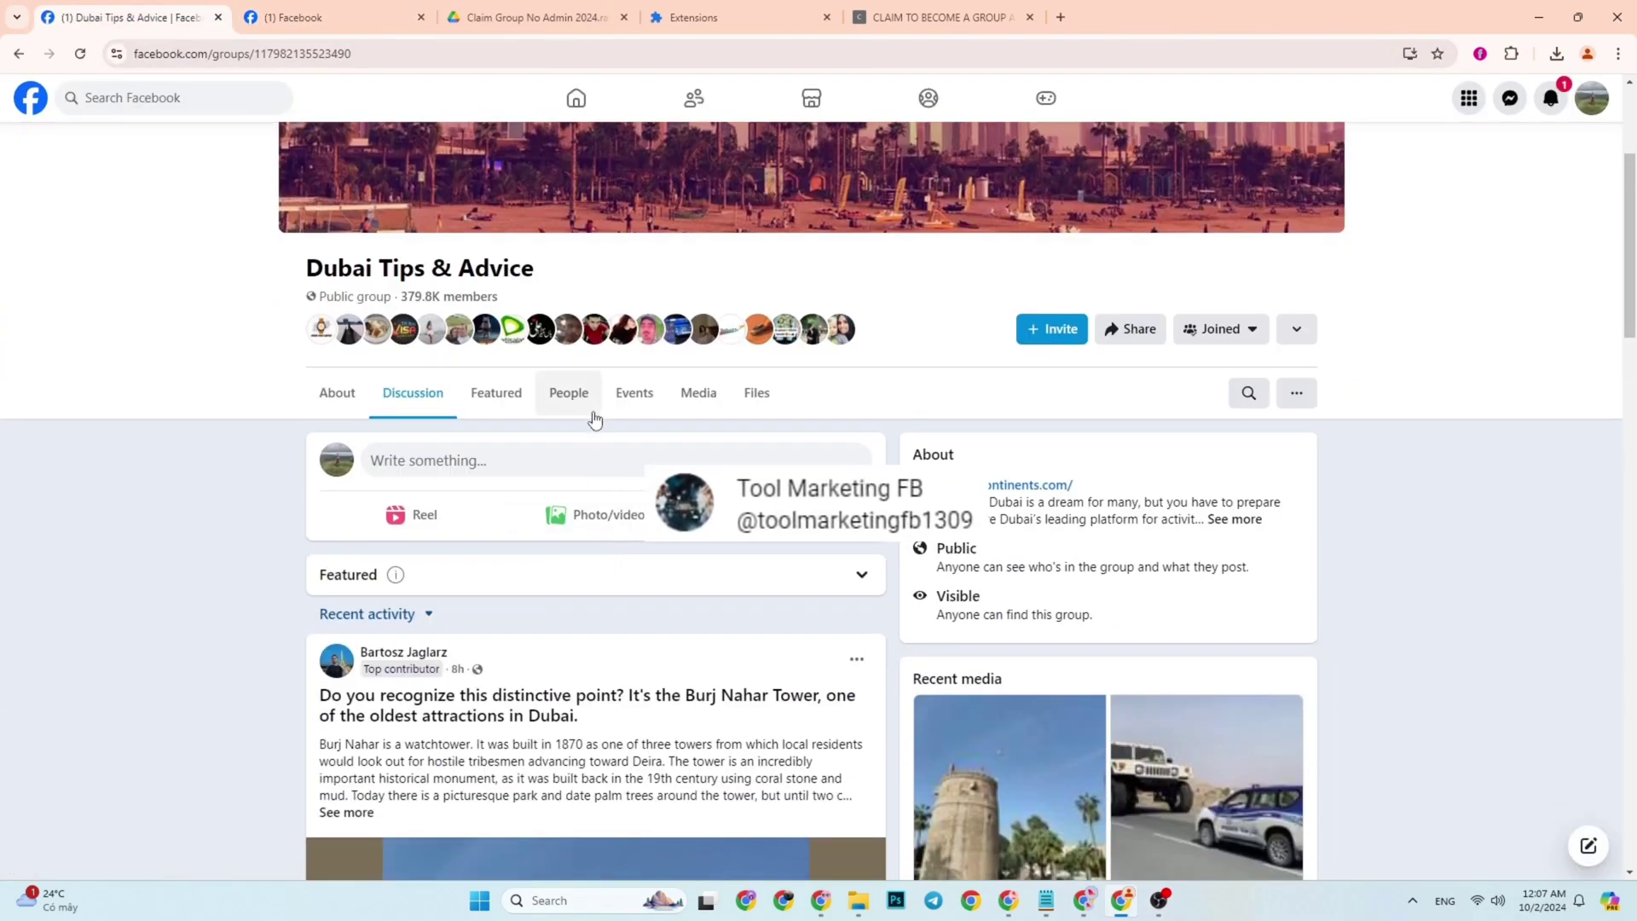
left_click(569, 392)
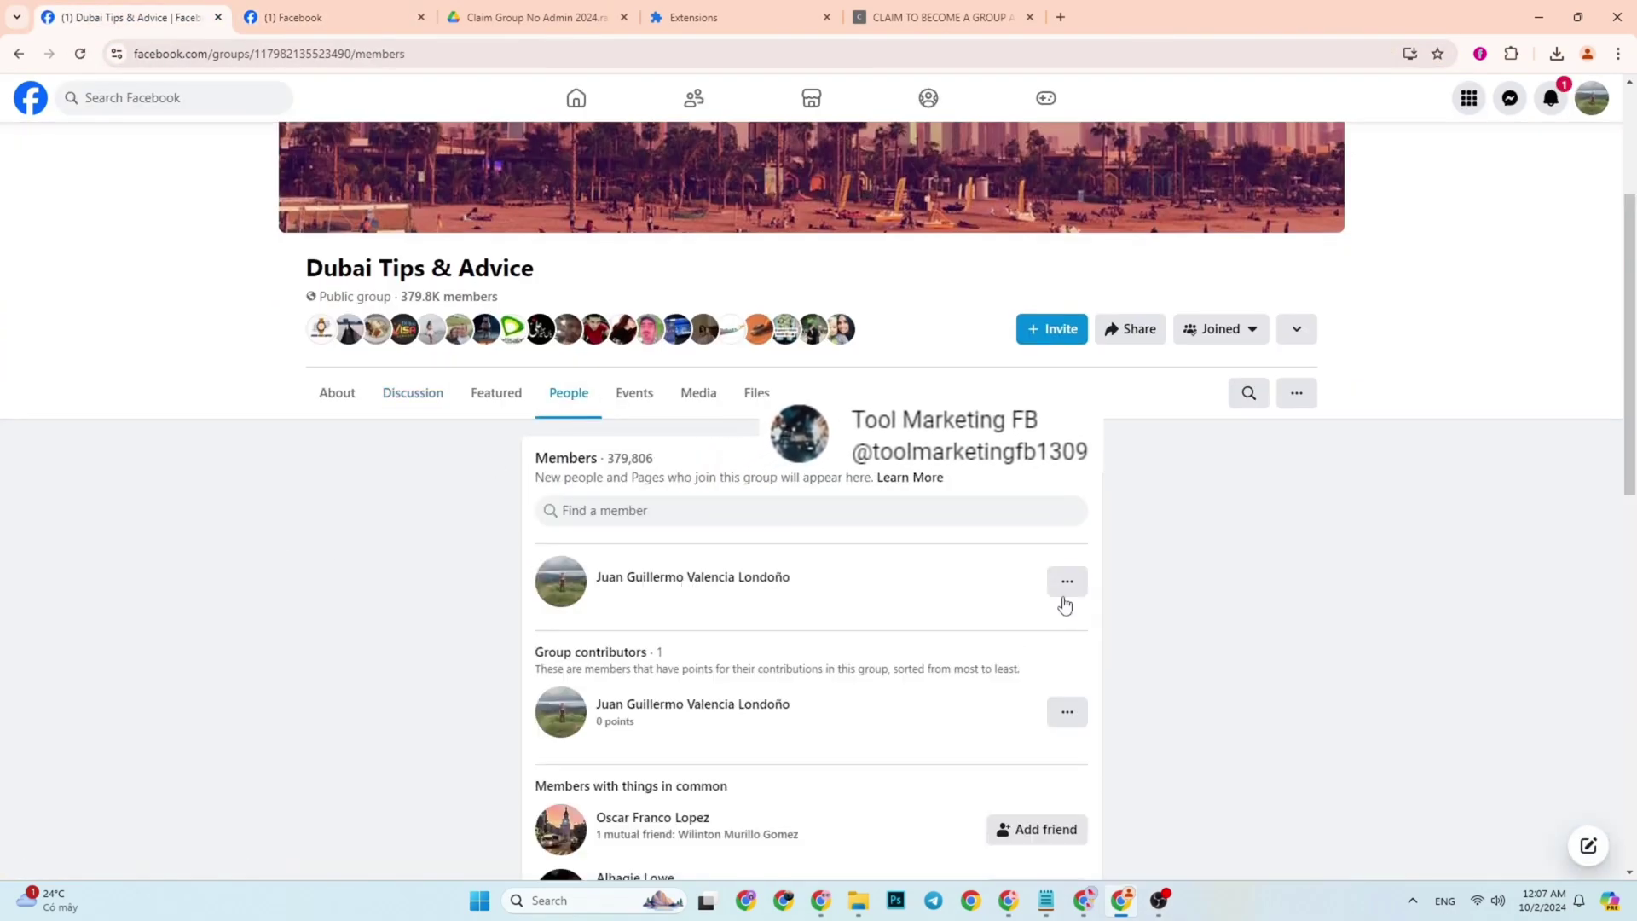
left_click(79, 53)
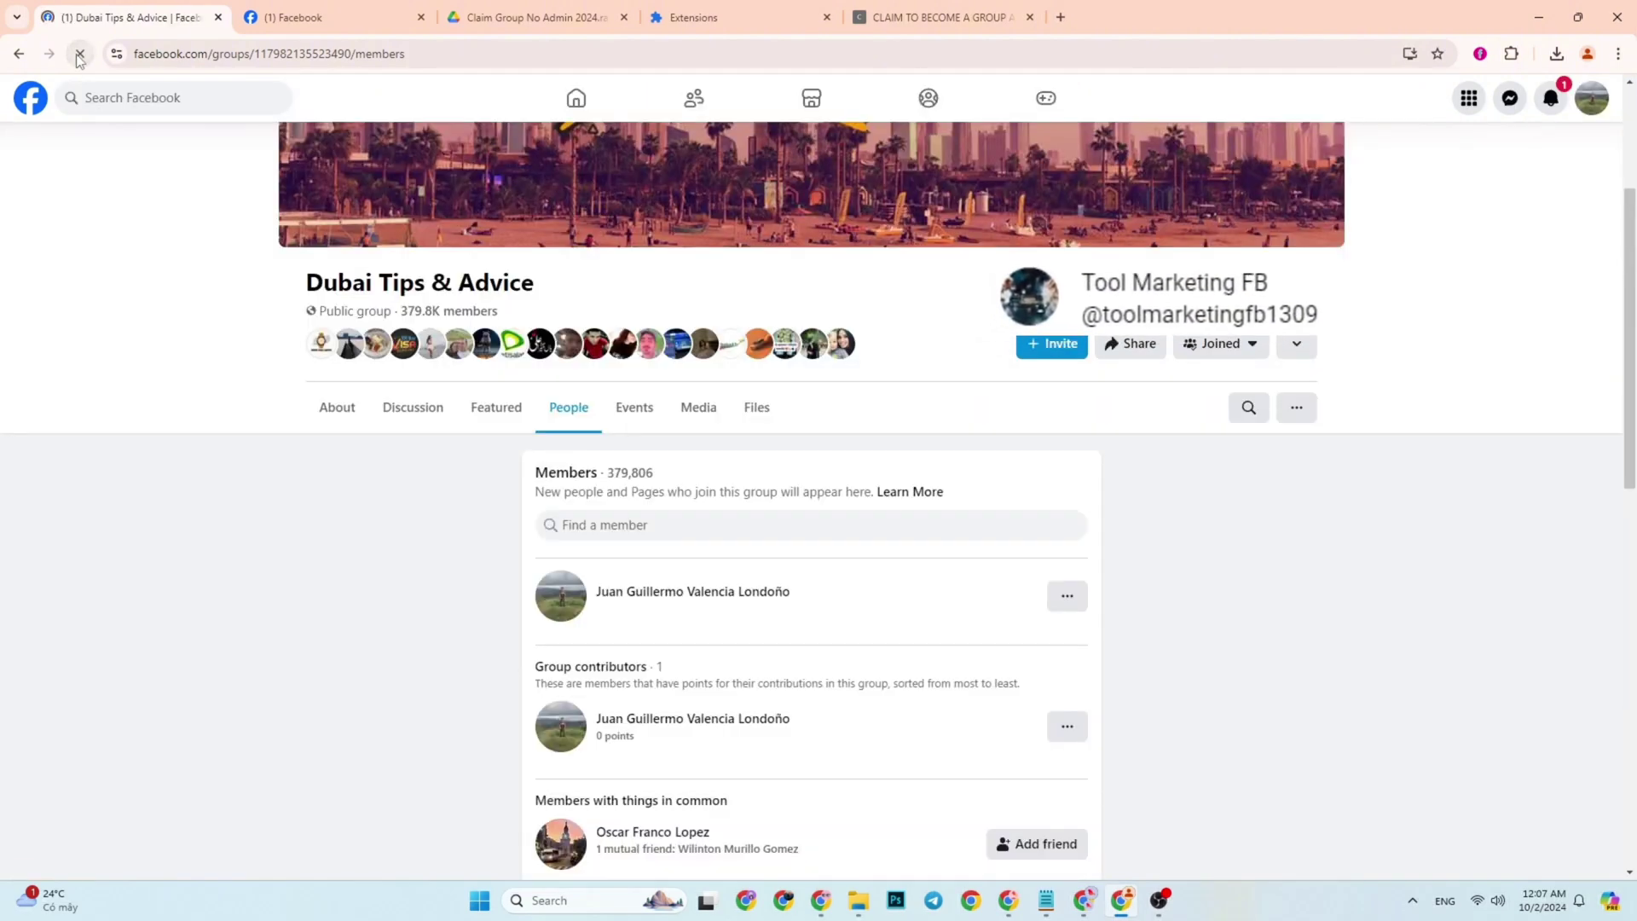
Step: Check the first member's options menu, close it, and reload the members page twice
left_click(1066, 597)
left_click(324, 271)
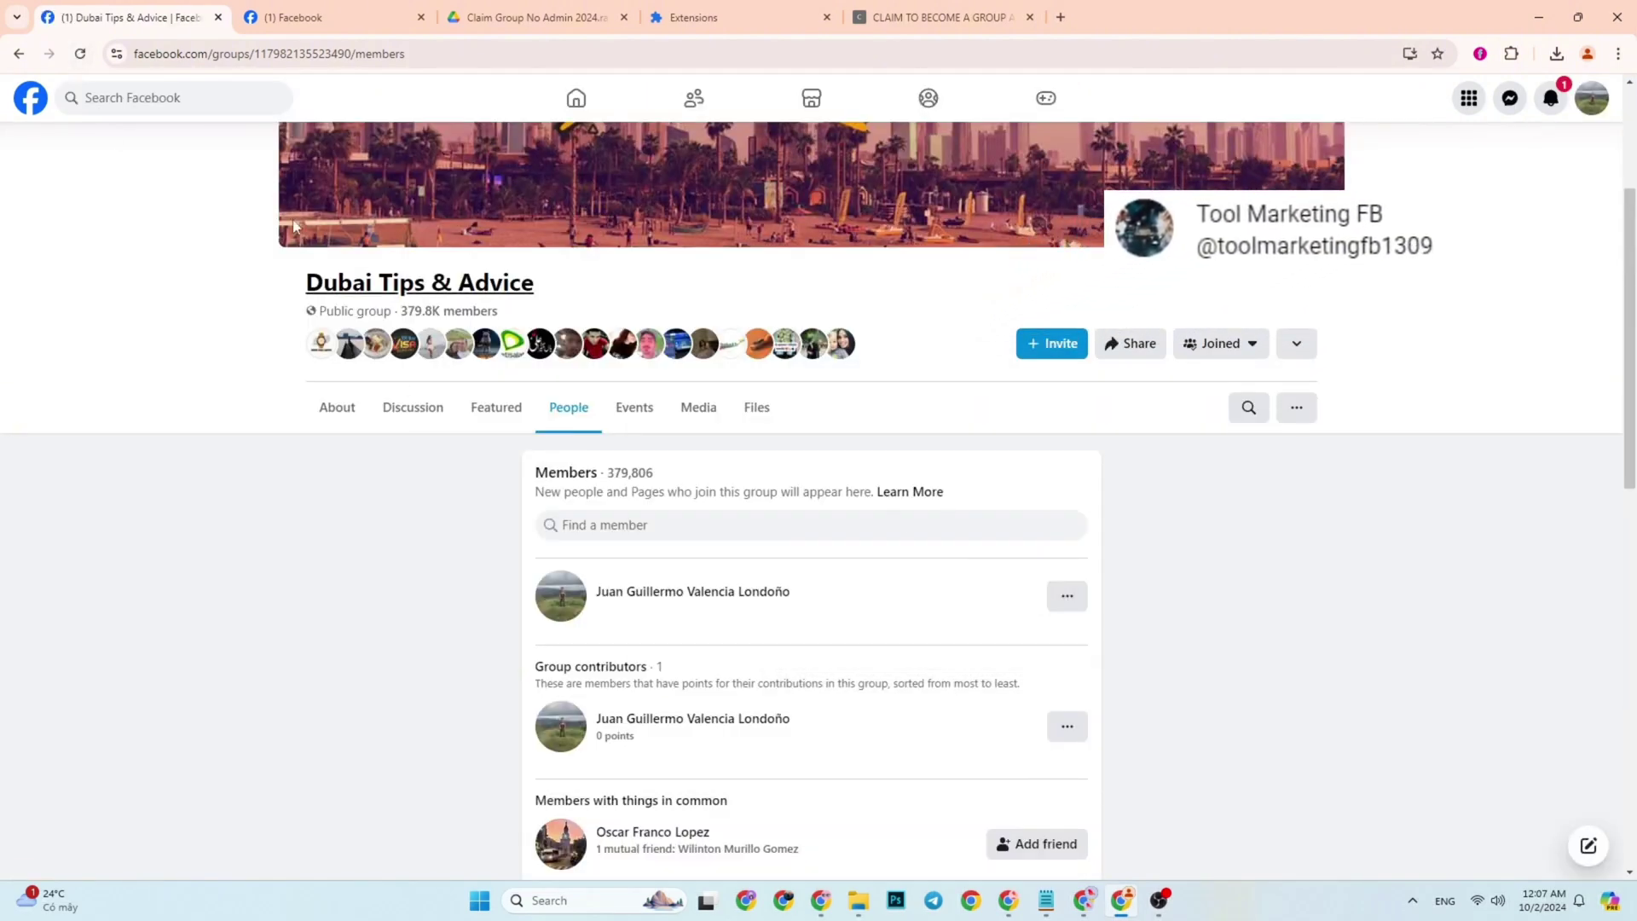
left_click(81, 55)
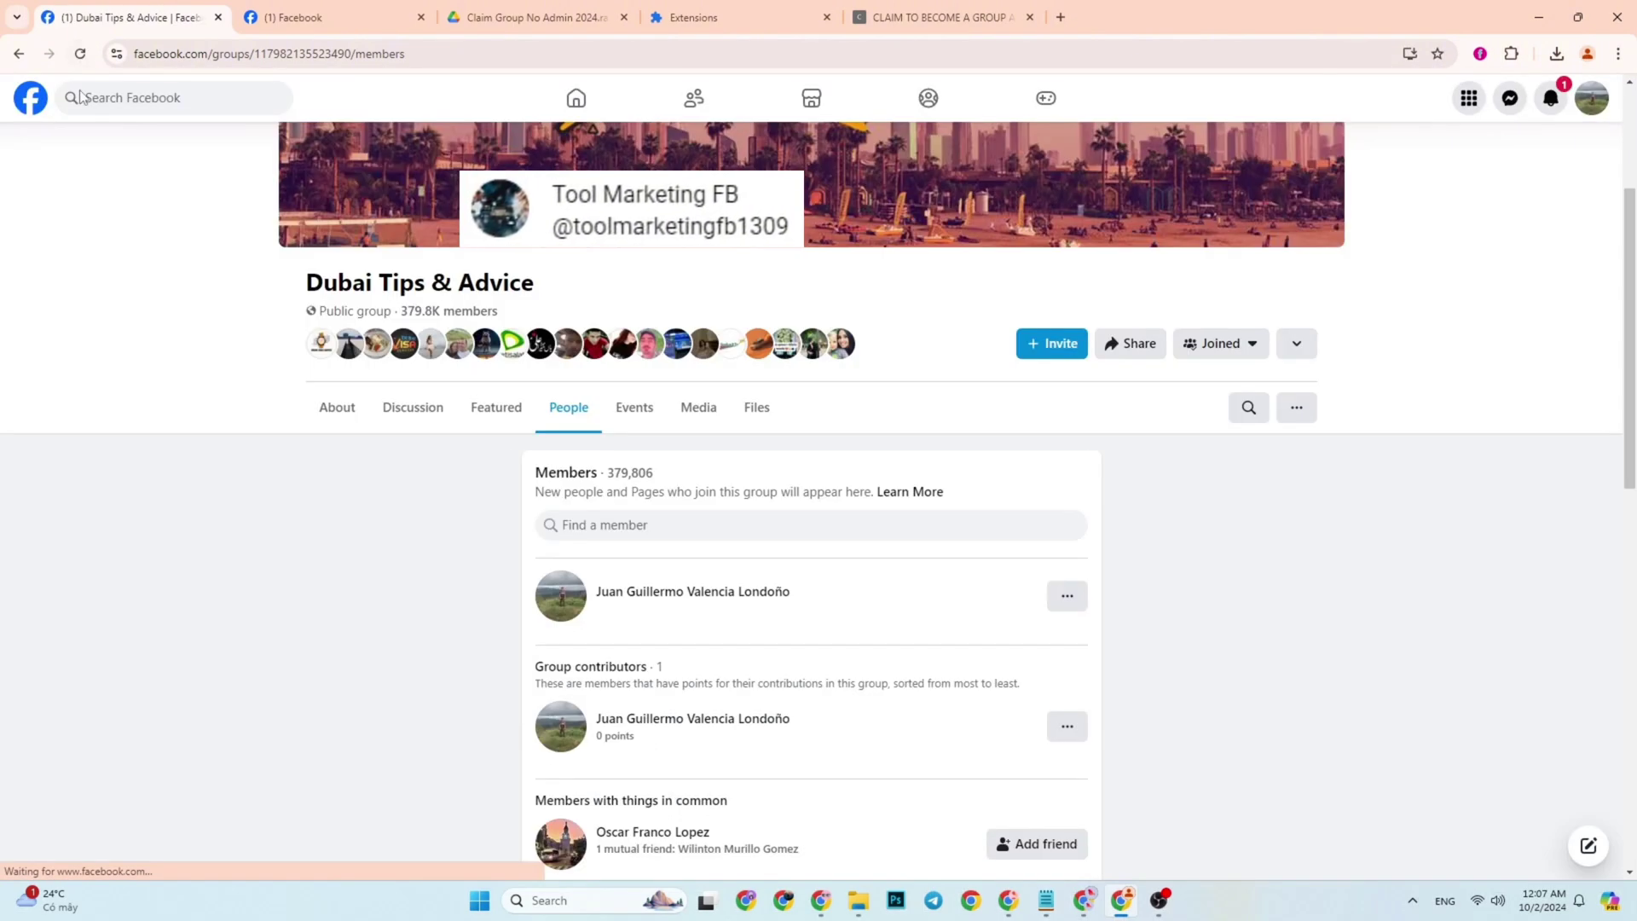
left_click(83, 65)
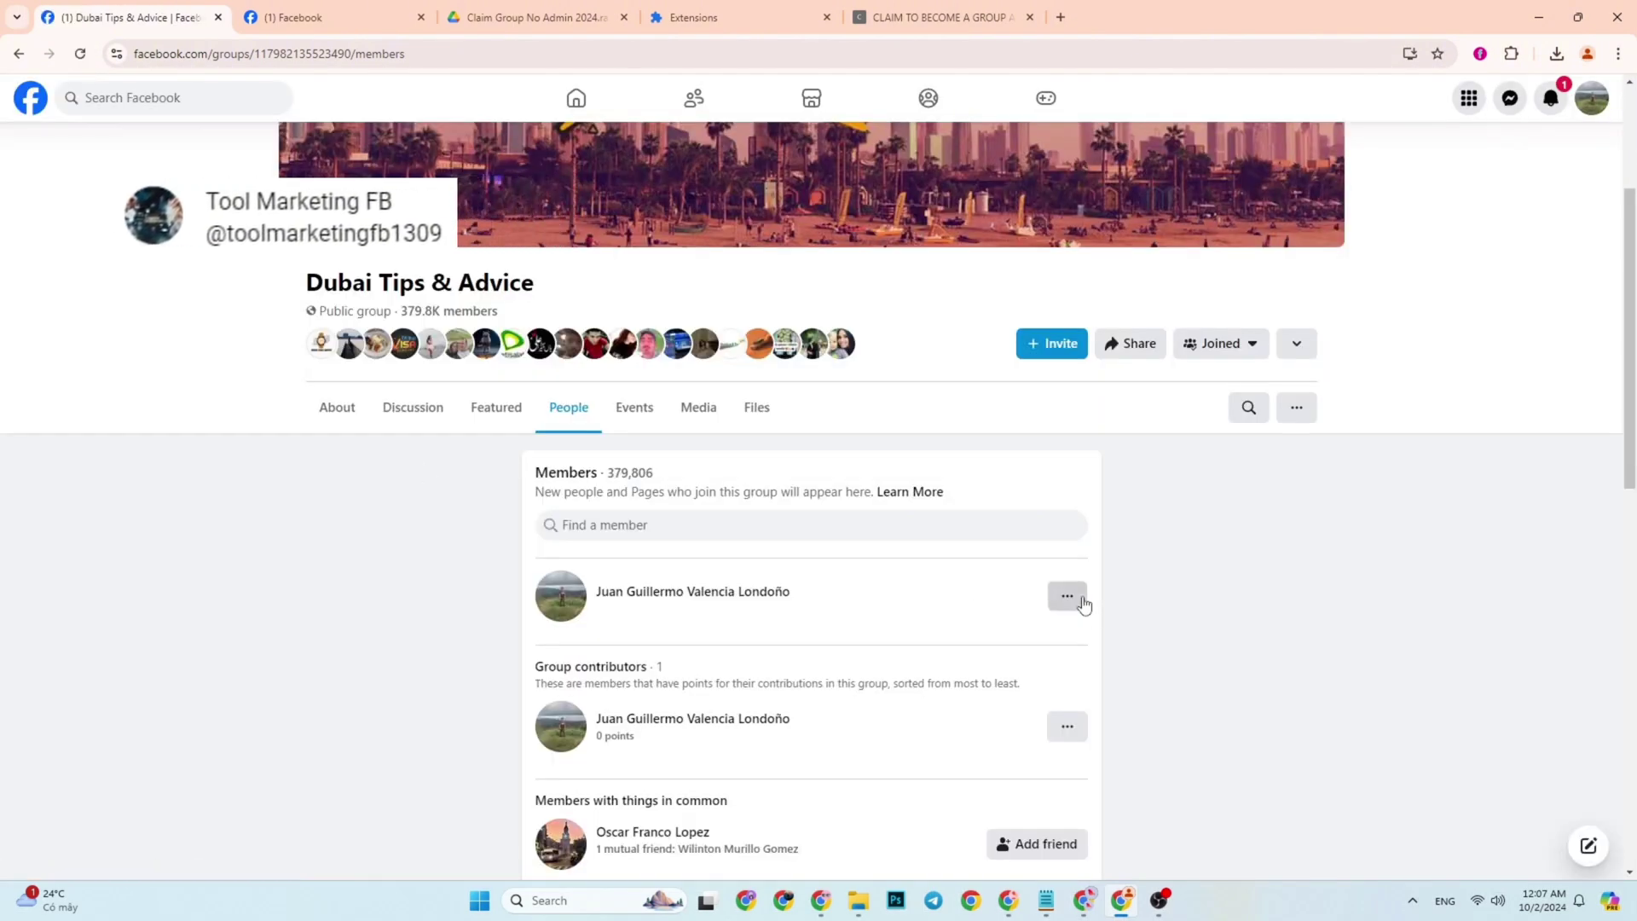
Step: Check the member options for an admin choice, then reload the members page
left_click(1081, 602)
left_click(170, 294)
left_click(82, 55)
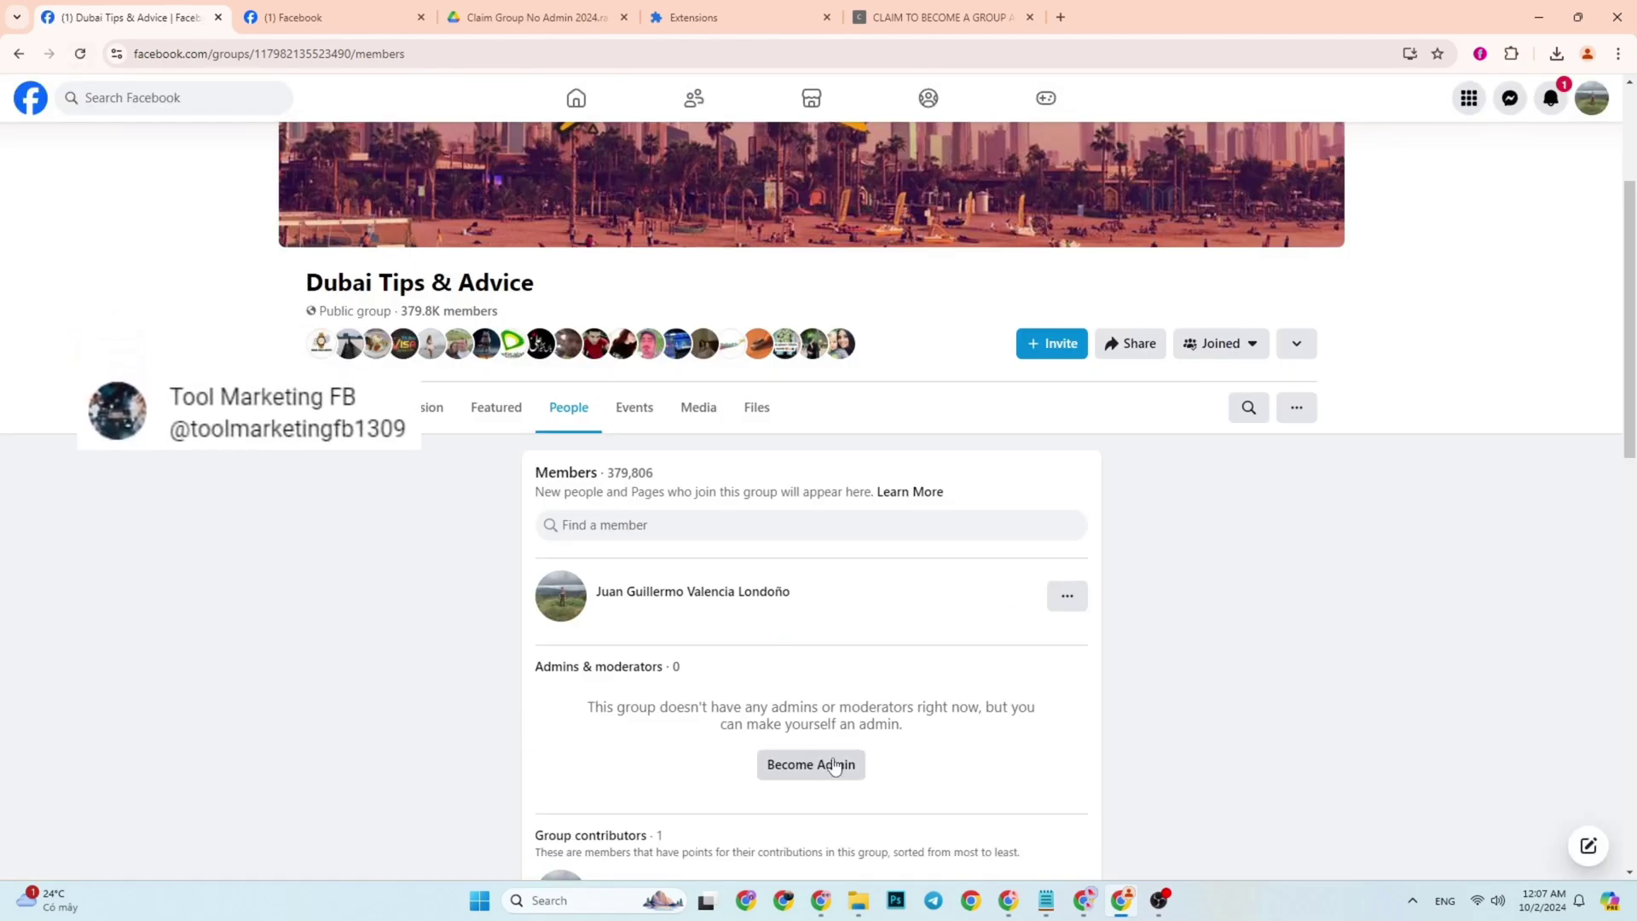
Step: Claim the admin role via Become Admin under Admins & moderators
left_click(1067, 596)
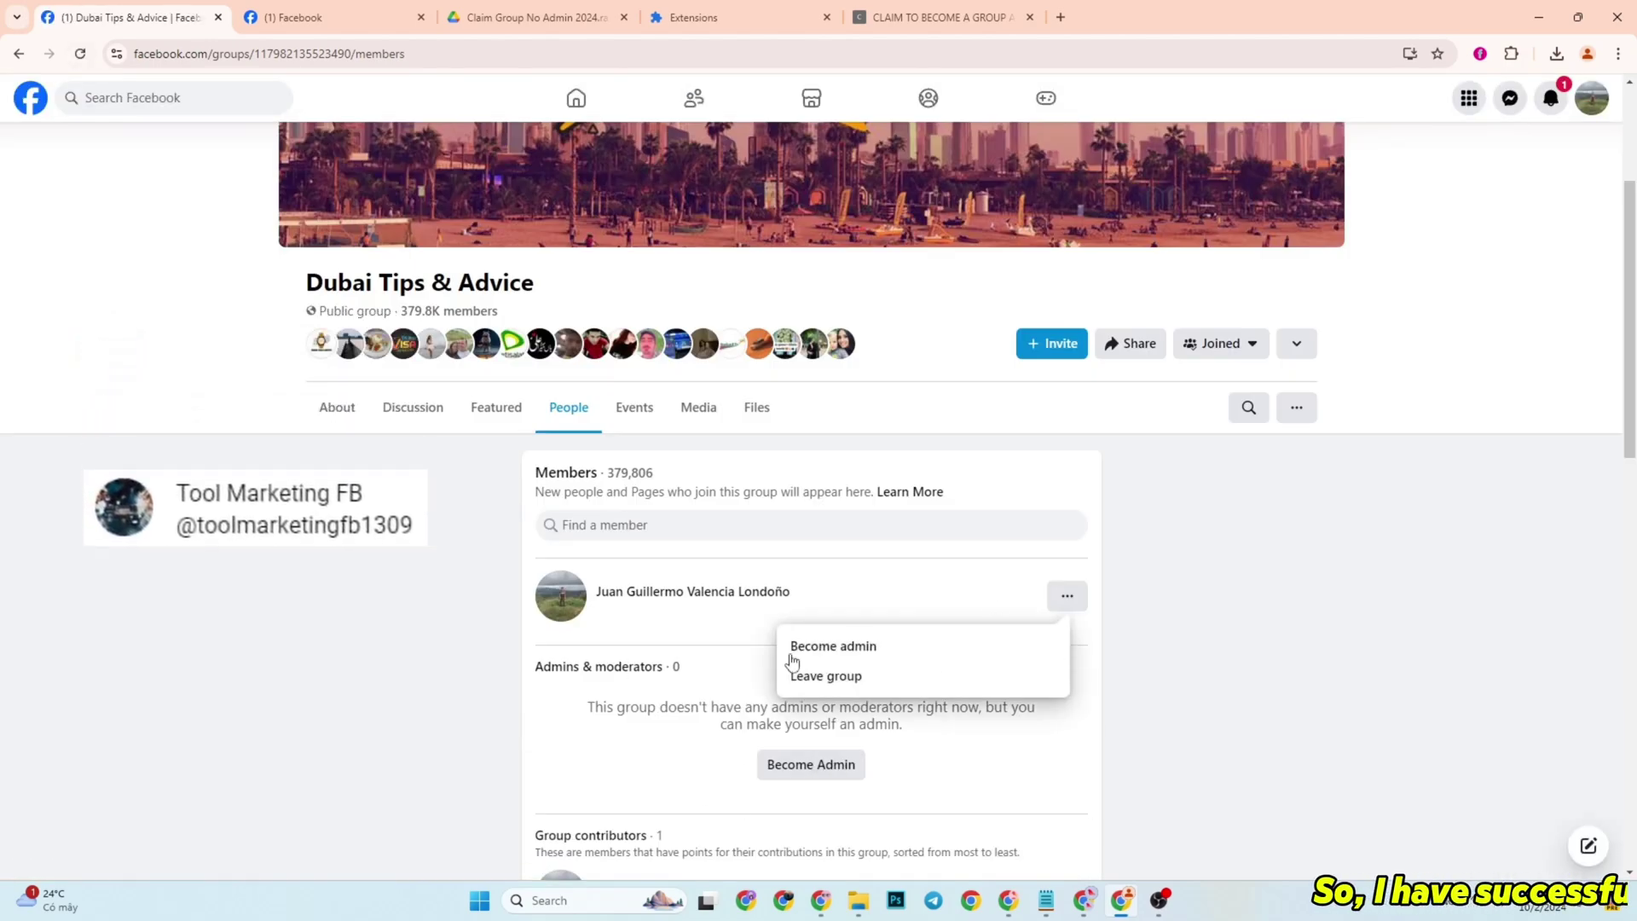
left_click(761, 789)
left_click(814, 766)
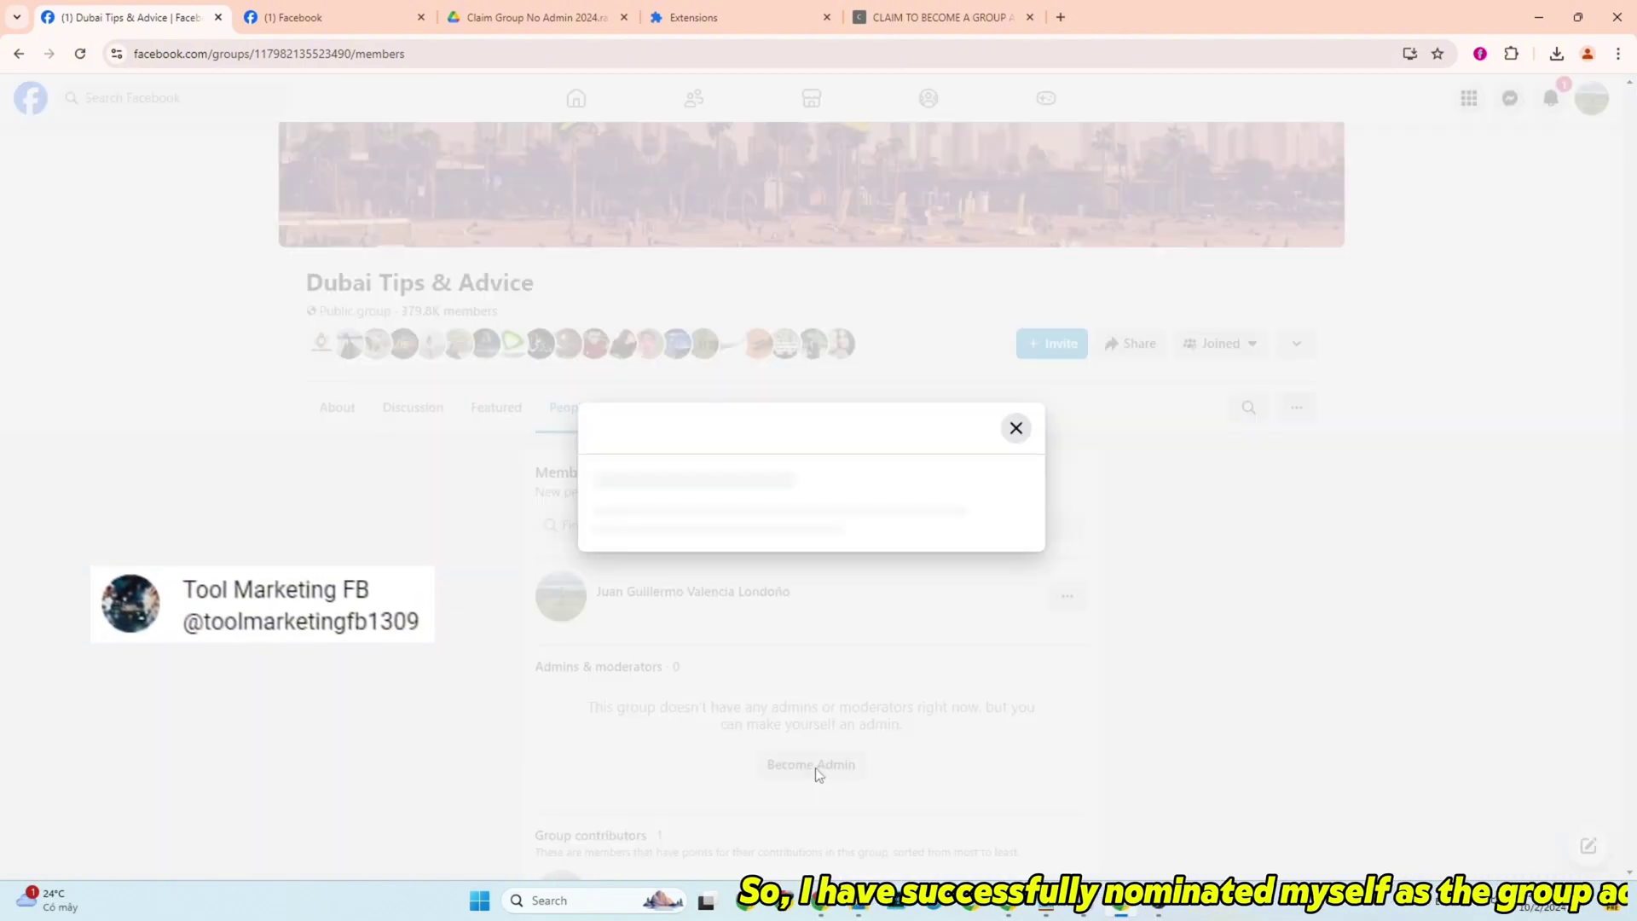